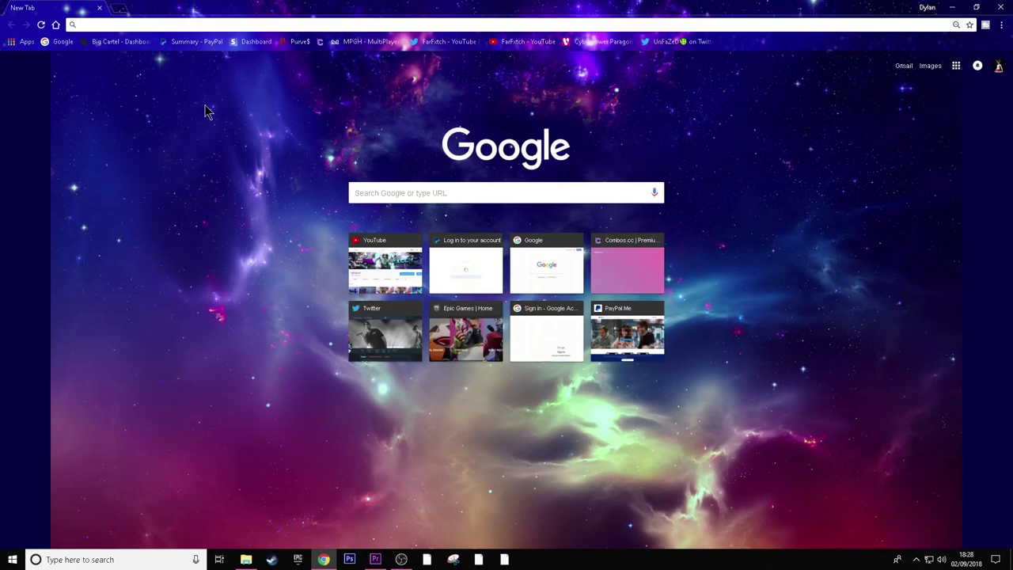
# Step: Search Google for 'epic games' and go to the Epic Games Help page
pyautogui.write('eep')
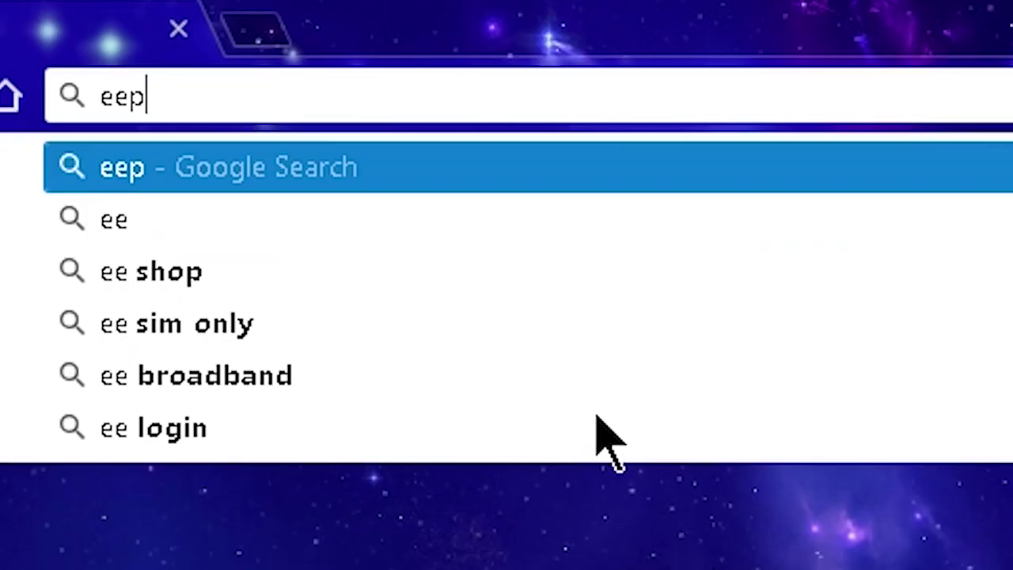
pyautogui.press('BackSpace')
pyautogui.press('BackSpace')
pyautogui.press('BackSpace')
pyautogui.write('epic g')
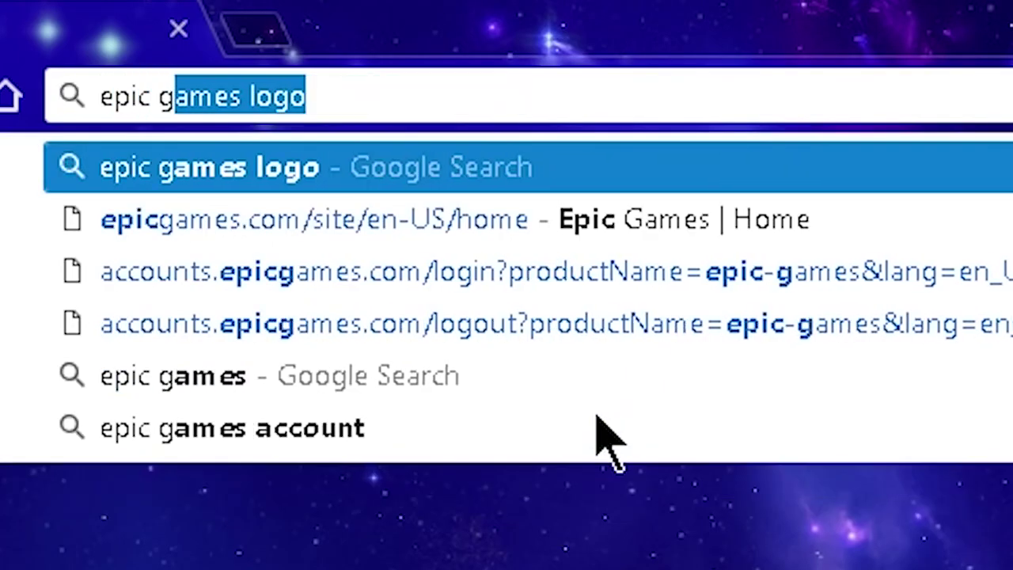
pyautogui.write('ames')
pyautogui.press('Return')
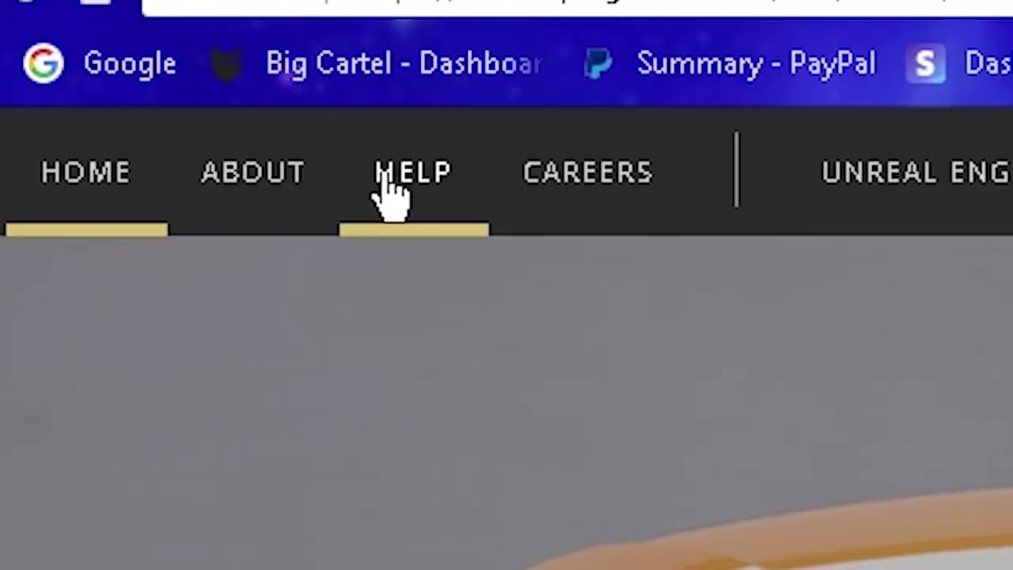
pyautogui.click(386, 189)
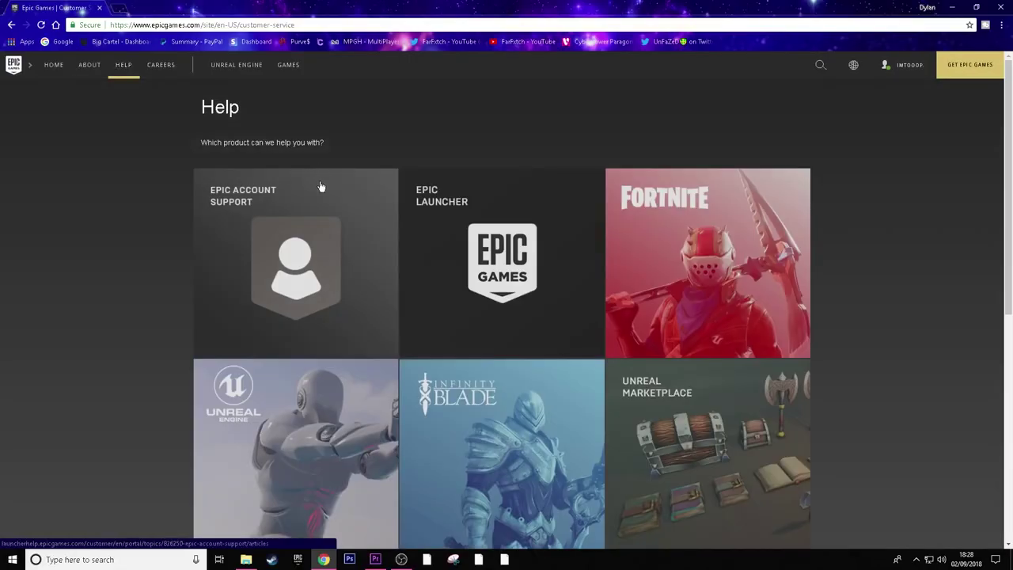
# Step: Choose Fortnite on the Help page to open the Fortnite Support Center
pyautogui.moveTo(209, 143); pyautogui.dragTo(348, 149)
pyautogui.click(288, 140)
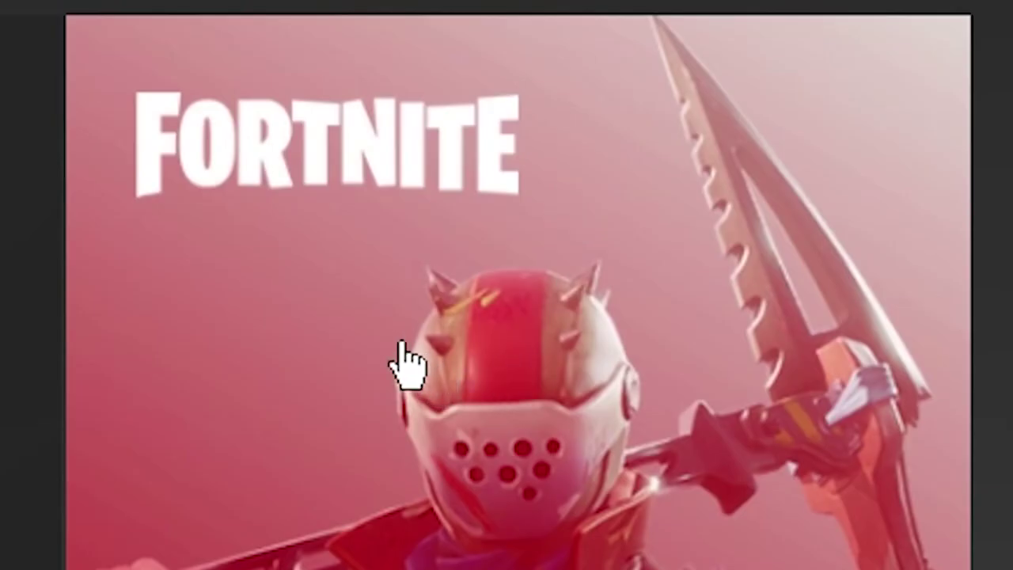
pyautogui.click(406, 364)
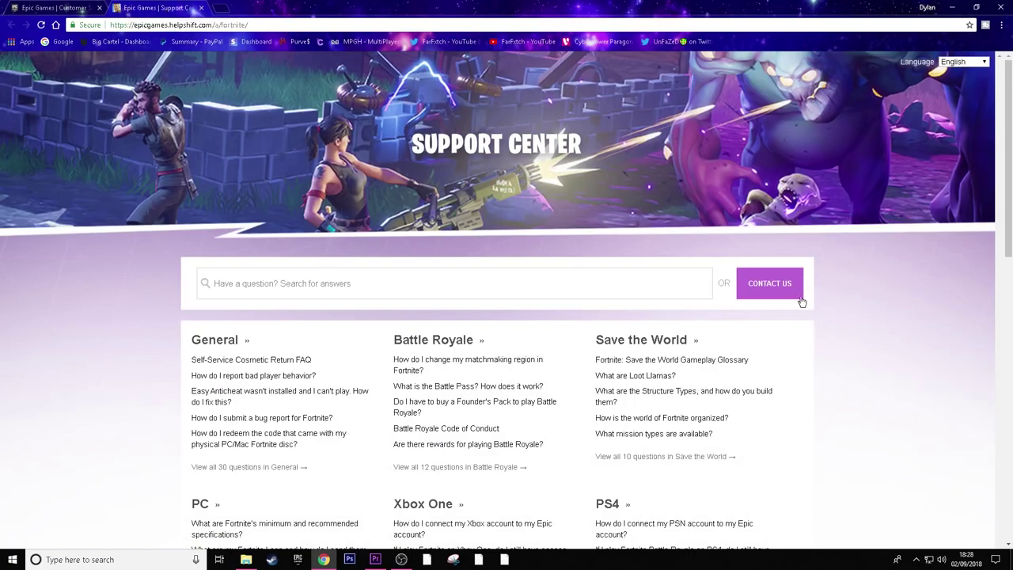
pyautogui.scroll(-2, 593, 346)
pyautogui.scroll(2, 419, 346)
# Step: Browse the Fortnite FAQ sections and bring up the Contact Us form
pyautogui.scroll(-3, 124, 314)
pyautogui.scroll(-6, 388, 469)
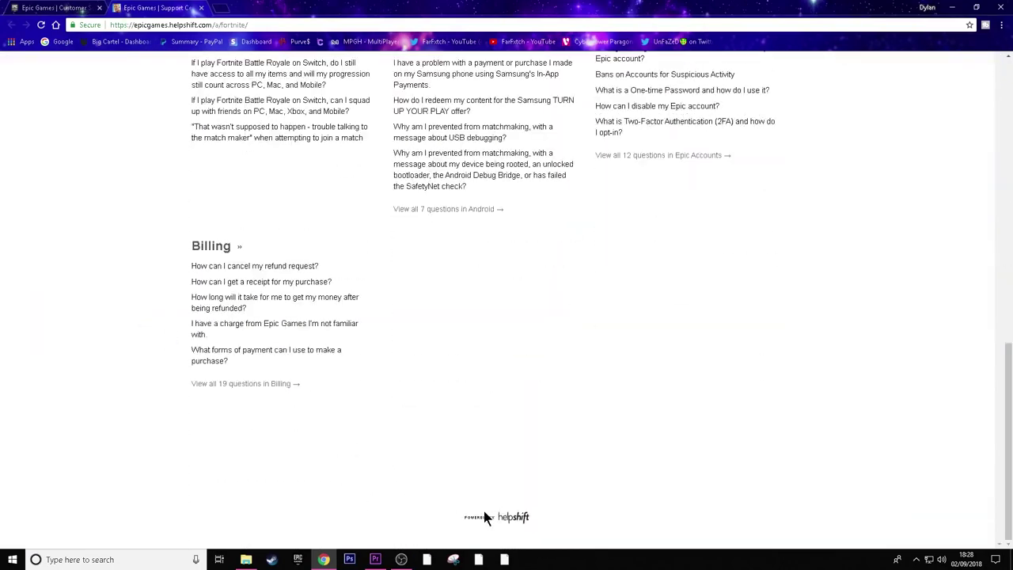
pyautogui.scroll(3, 473, 518)
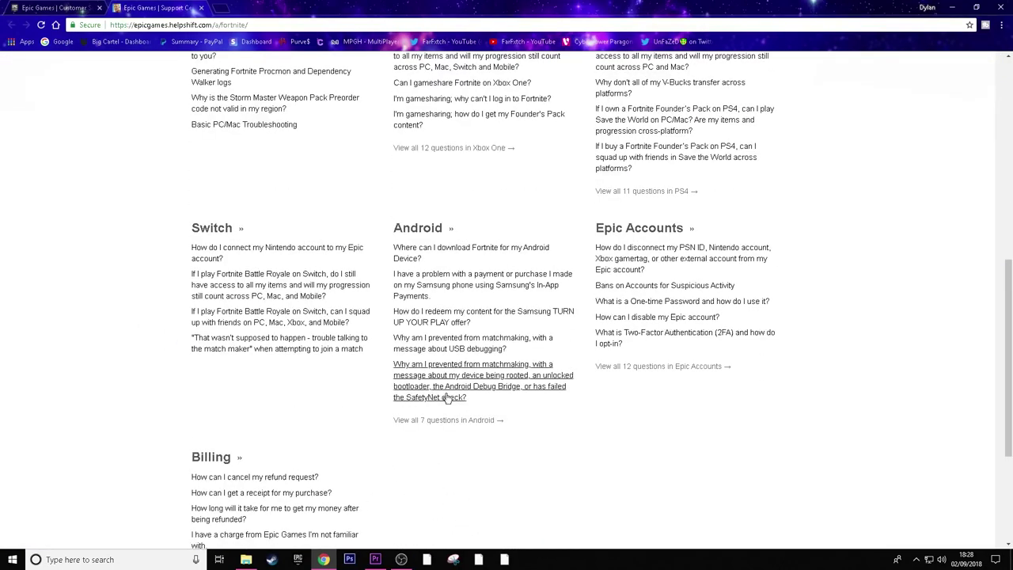
pyautogui.scroll(8, 595, 219)
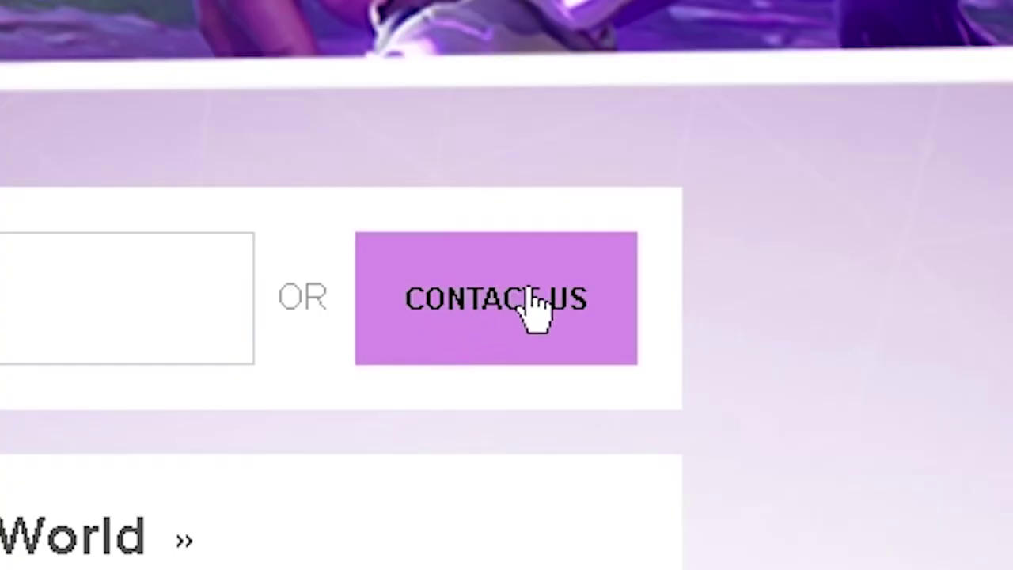
pyautogui.click(787, 284)
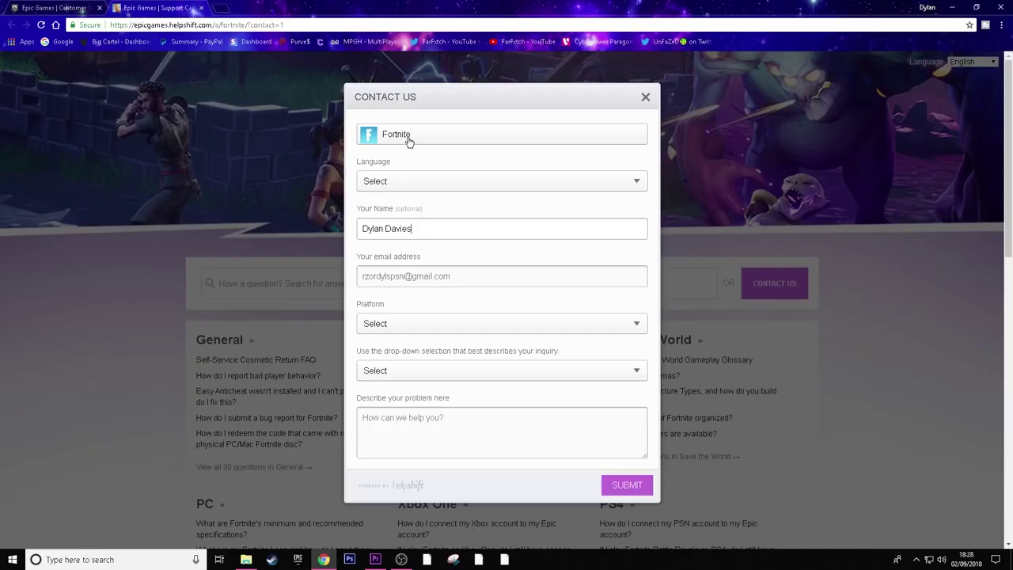
# Step: Set the form's product to Epic Accounts and language to English
pyautogui.click(409, 139)
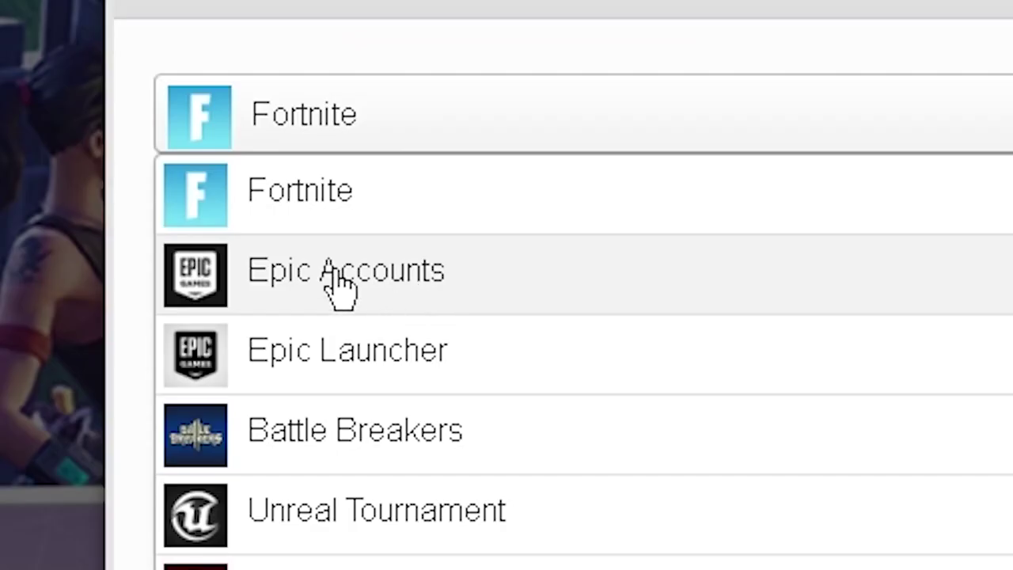
pyautogui.click(405, 177)
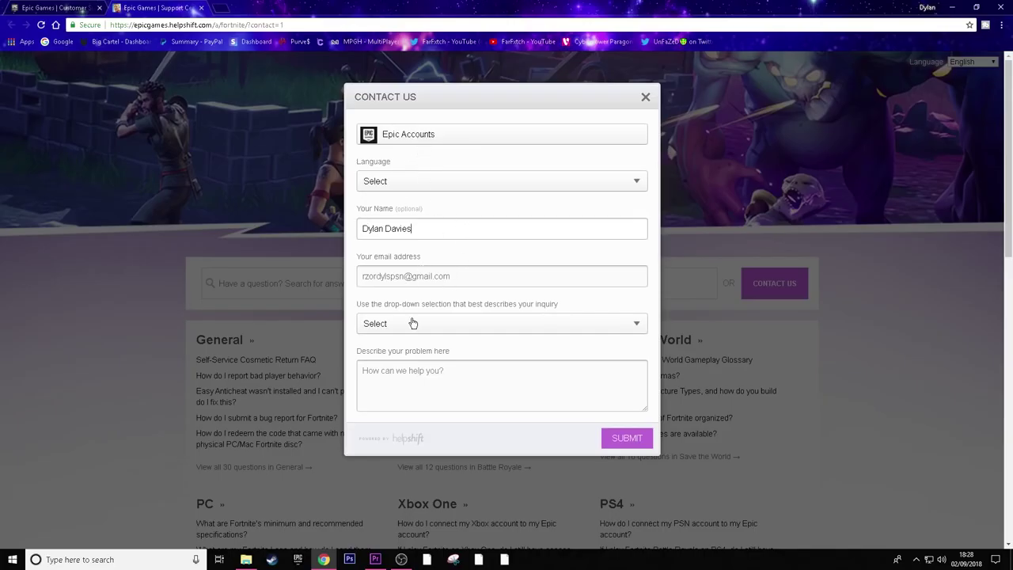
pyautogui.click(412, 322)
pyautogui.click(402, 183)
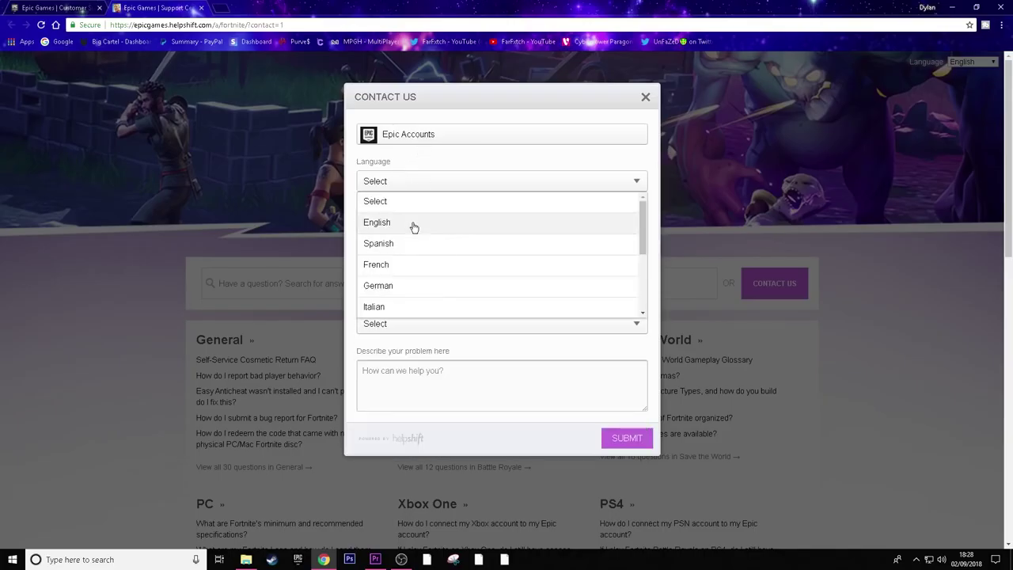
pyautogui.click(414, 224)
# Step: Review the prefilled name and email address fields
pyautogui.click(427, 227)
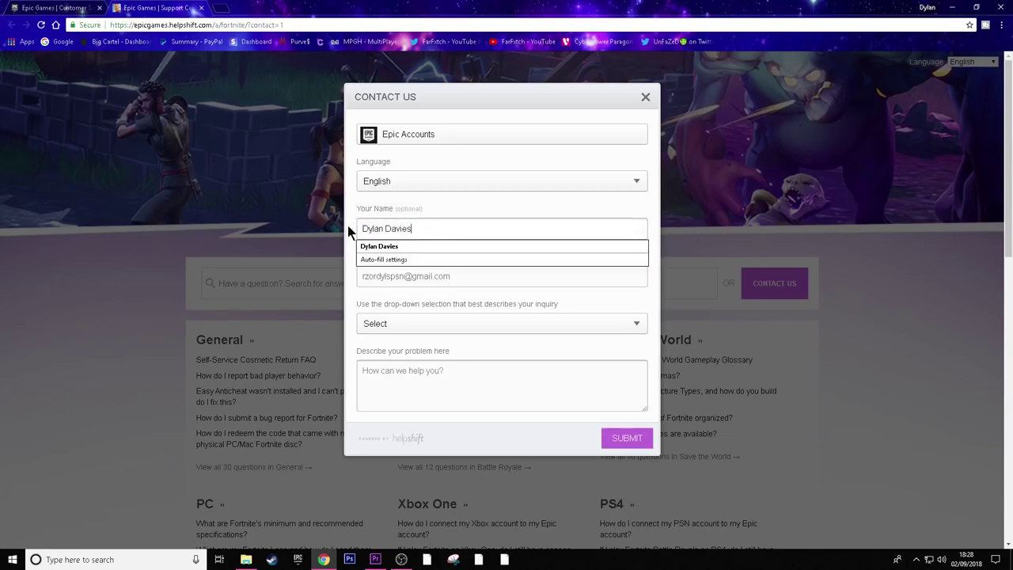
pyautogui.tripleClick(413, 221)
pyautogui.click(413, 224)
pyautogui.click(443, 273)
pyautogui.tripleClick(413, 273)
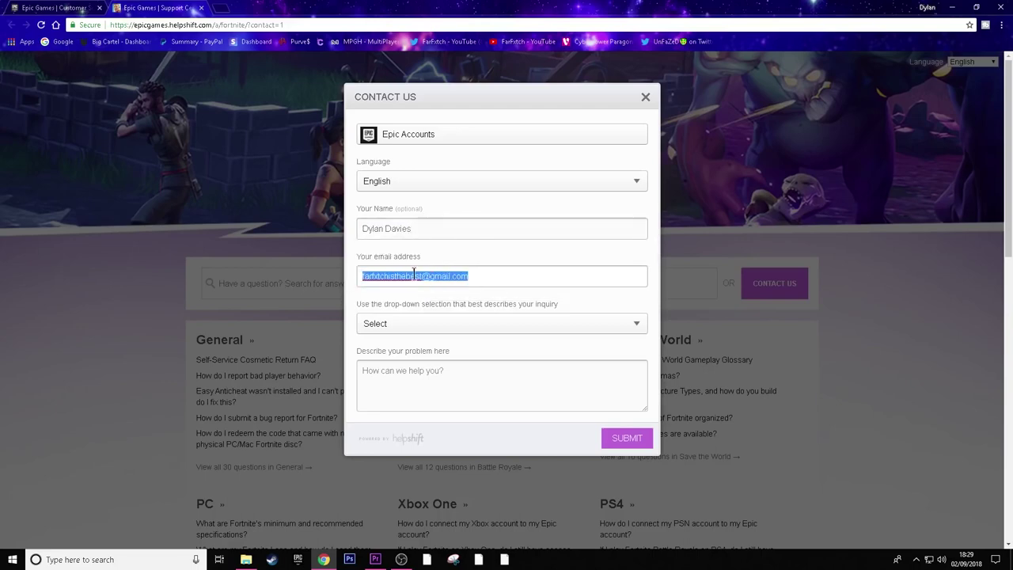
pyautogui.click(463, 279)
pyautogui.moveTo(473, 277)
pyautogui.mouseDown()
pyautogui.moveTo(360, 274)
pyautogui.moveTo(473, 274)
pyautogui.mouseUp()
pyautogui.click(375, 274)
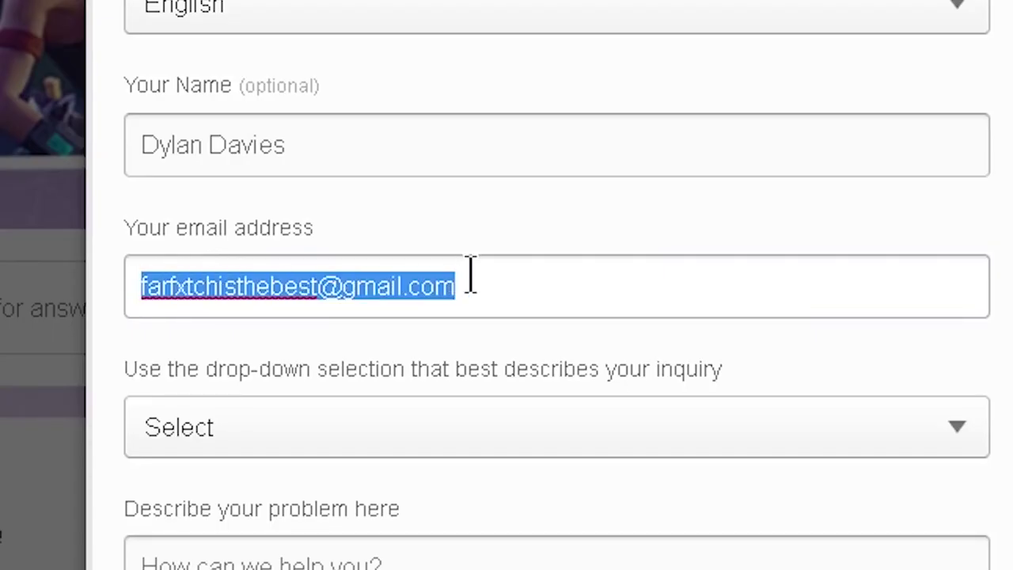
pyautogui.click(473, 273)
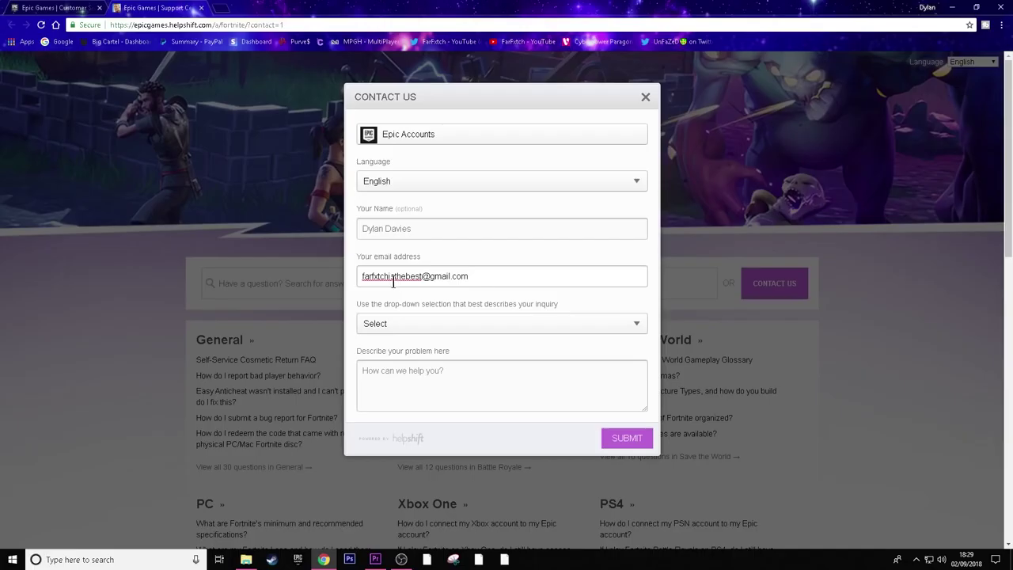
# Step: Double-check the prefilled email address by highlighting it several times
pyautogui.moveTo(388, 277); pyautogui.dragTo(470, 276)
pyautogui.click(470, 276)
pyautogui.moveTo(479, 276)
pyautogui.mouseDown()
pyautogui.moveTo(388, 260)
pyautogui.moveTo(468, 276)
pyautogui.moveTo(354, 277)
pyautogui.mouseUp()
pyautogui.click(381, 271)
pyautogui.click(477, 282)
pyautogui.moveTo(478, 282); pyautogui.dragTo(335, 290)
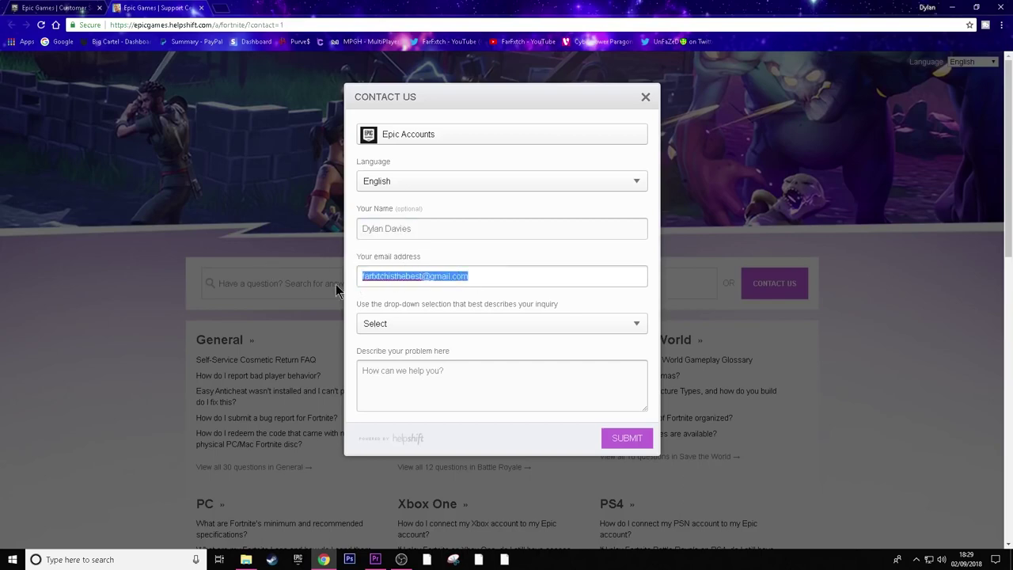
pyautogui.click(471, 277)
pyautogui.moveTo(473, 277); pyautogui.dragTo(364, 276)
pyautogui.click(511, 276)
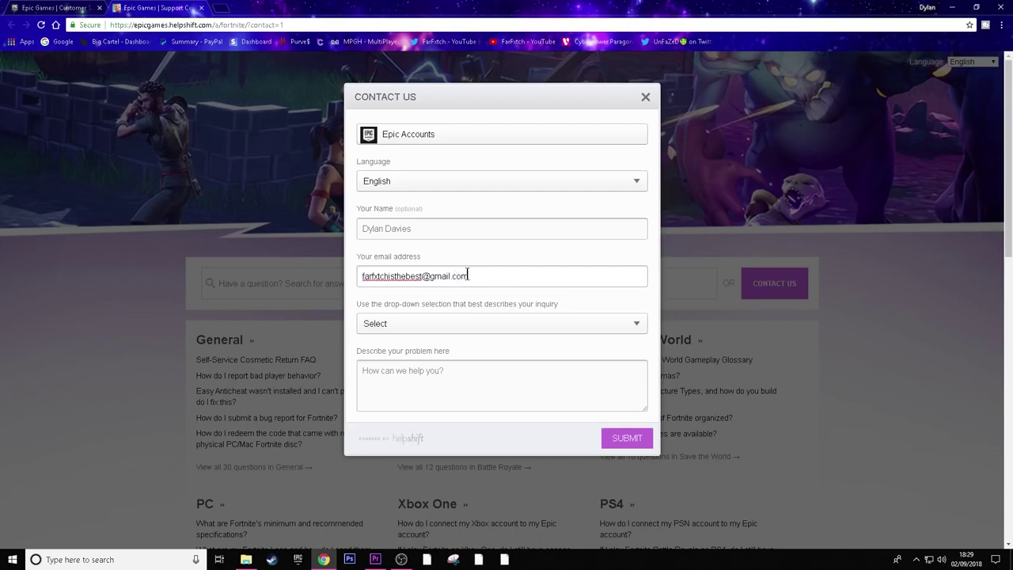
pyautogui.moveTo(468, 276); pyautogui.dragTo(374, 277)
pyautogui.click(457, 281)
pyautogui.click(447, 324)
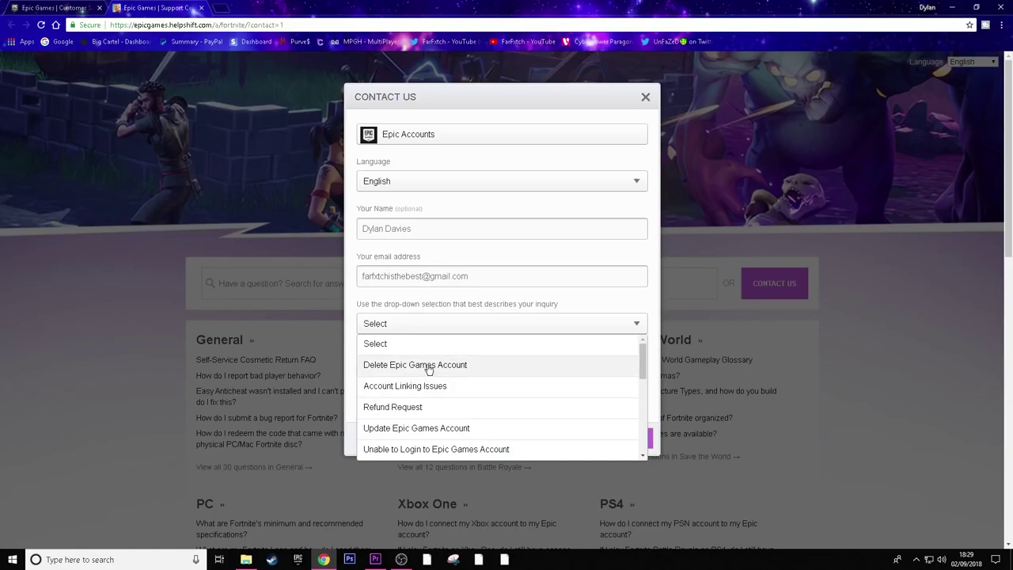
# Step: Pick 'Update Epic Games Account' from the inquiry type list
pyautogui.scroll(-2, 426, 380)
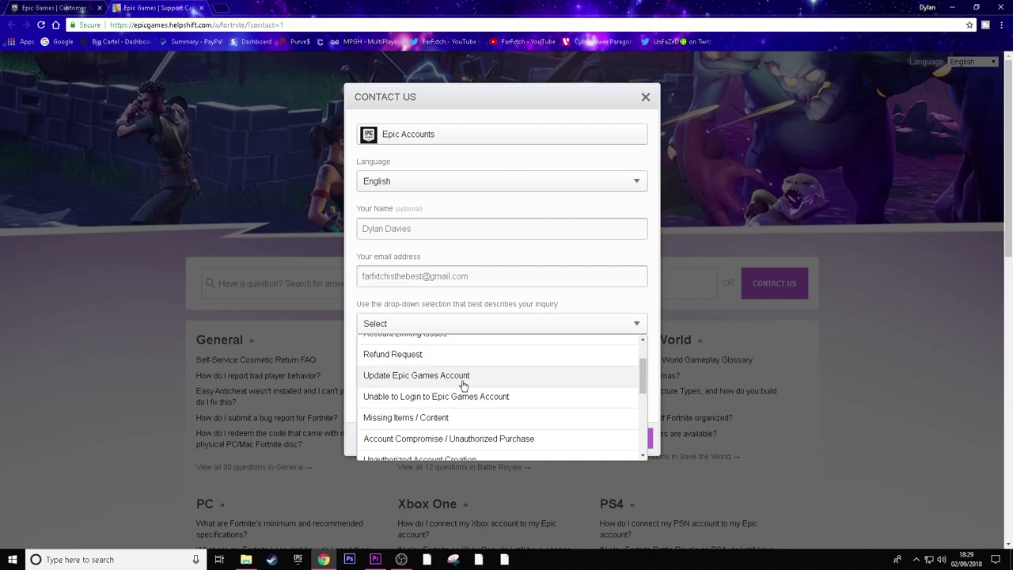
pyautogui.scroll(-1, 465, 379)
pyautogui.scroll(-3, 455, 399)
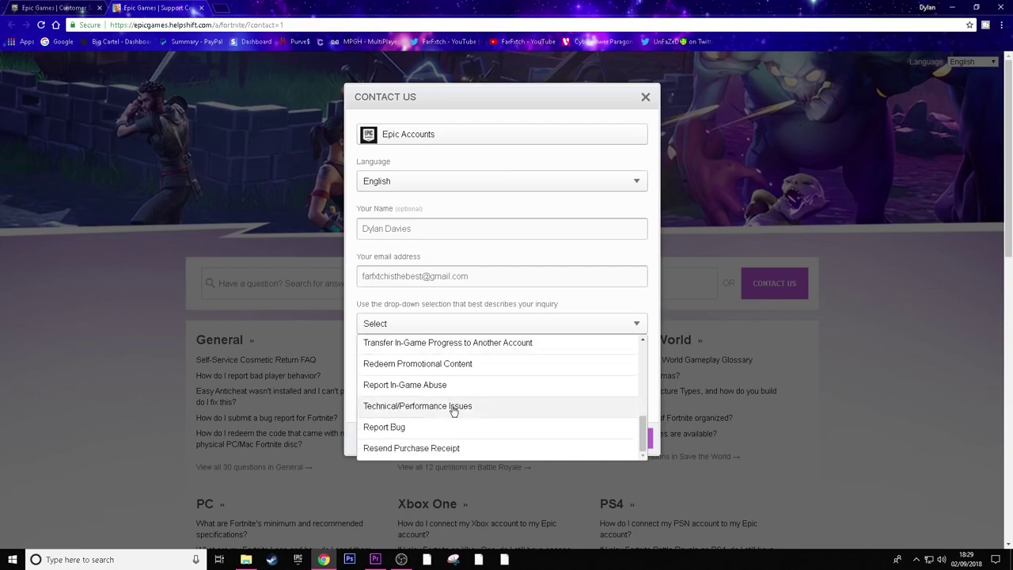
pyautogui.scroll(-1, 452, 409)
pyautogui.scroll(1, 432, 317)
pyautogui.scroll(3, 429, 316)
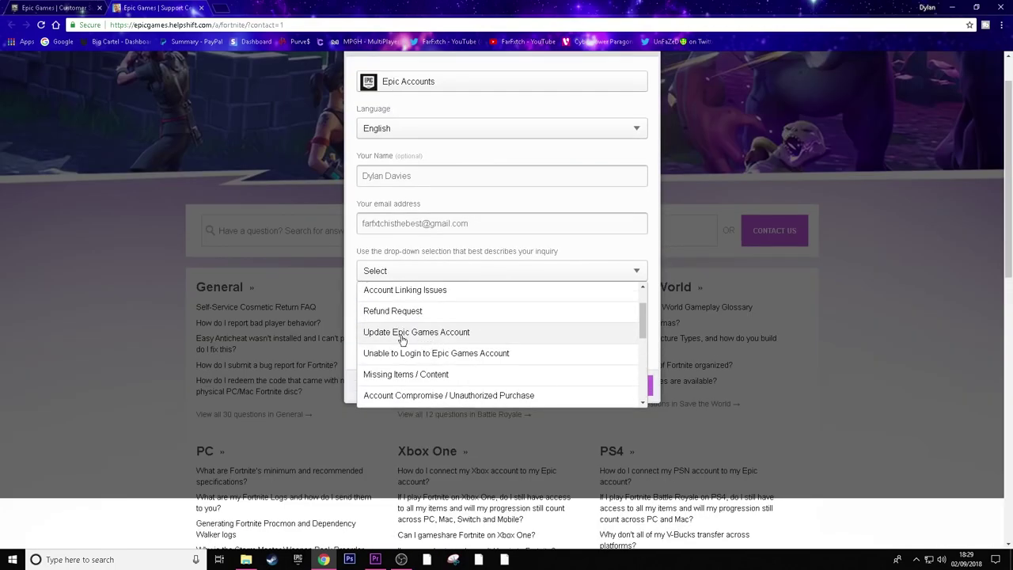
pyautogui.click(421, 334)
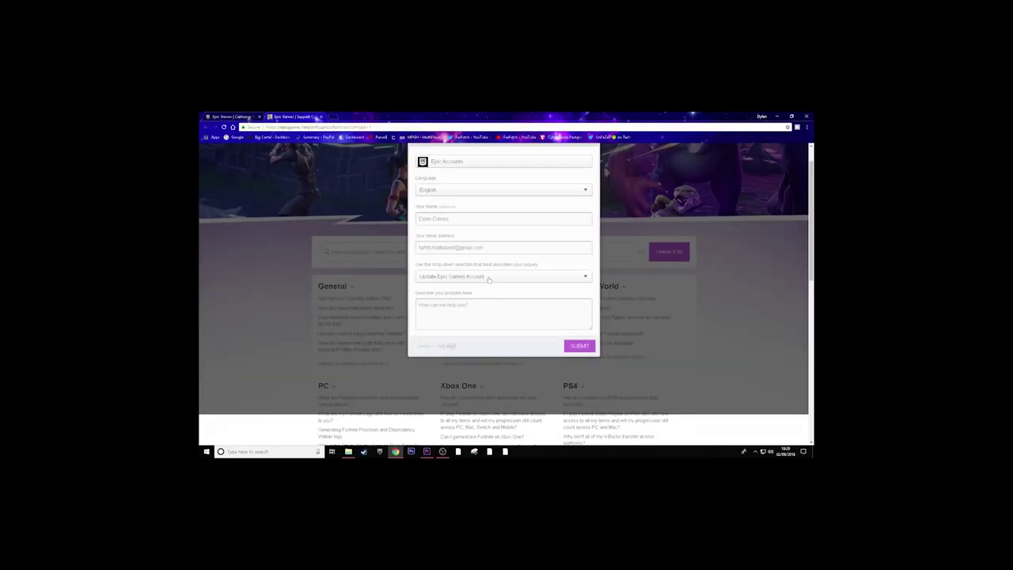
pyautogui.click(420, 329)
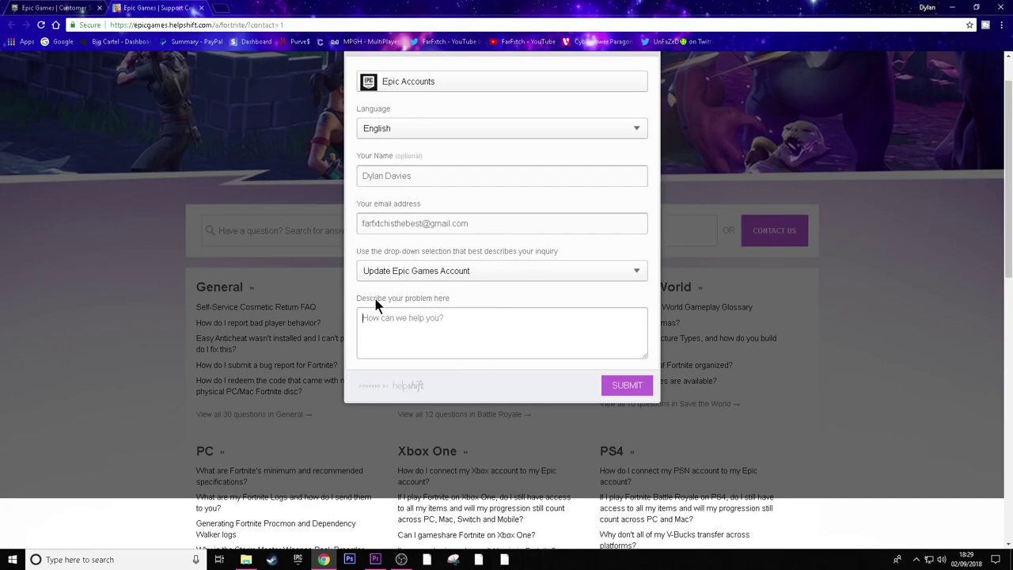
pyautogui.moveTo(376, 306); pyautogui.dragTo(443, 301)
# Step: Begin the message: finally found a way to contact you about an account problem
pyautogui.click(455, 293)
pyautogui.write('omg hi ')
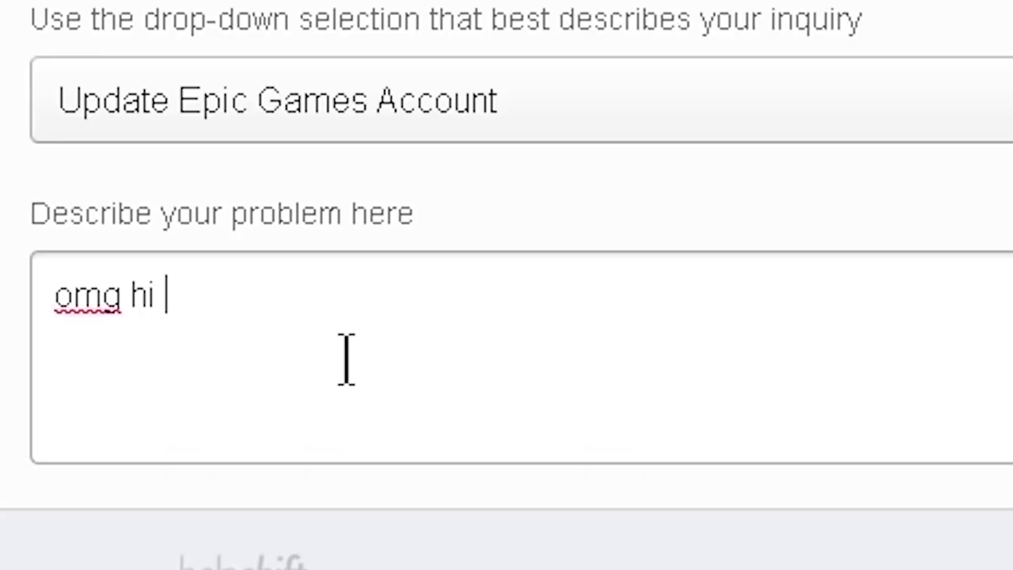
pyautogui.write('cam')
pyautogui.press('BackSpace')
pyautogui.press('BackSpace')
pyautogui.press('BackSpace')
pyautogui.write('fi')
pyautogui.write('nally ')
pyautogui.write('fou')
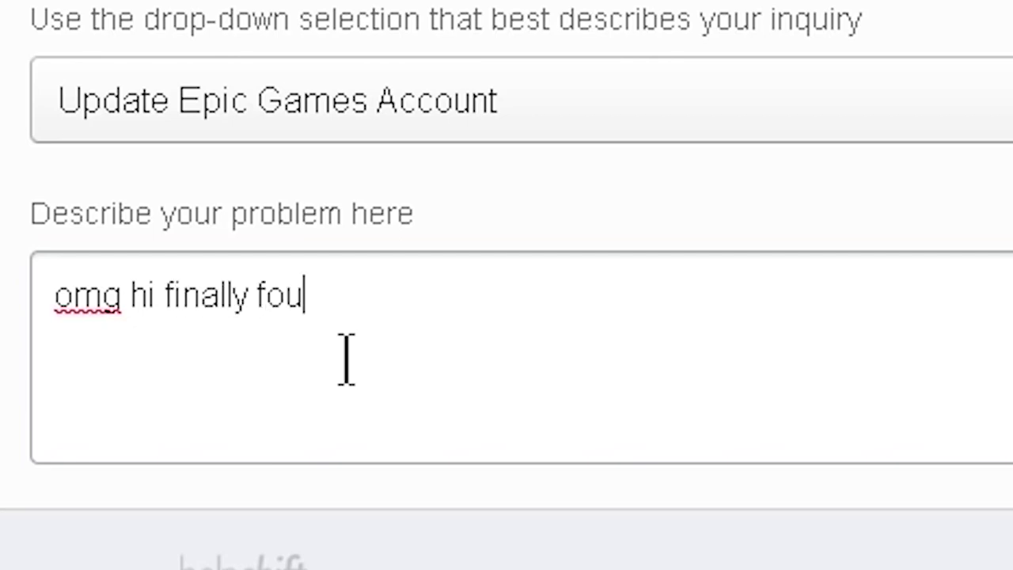
pyautogui.write('nd somew')
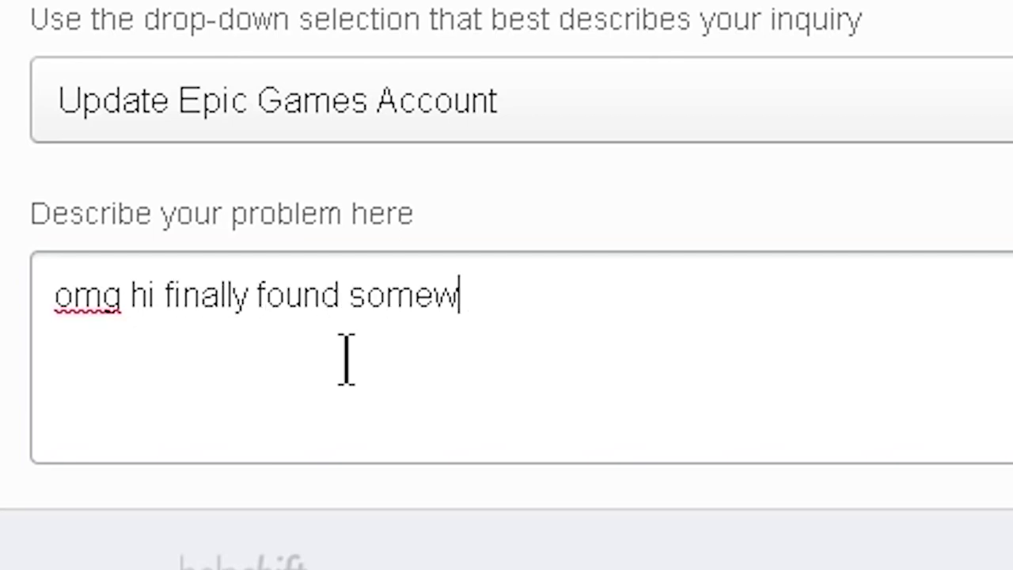
pyautogui.write('ay')
pyautogui.press('BackSpace')
pyautogui.write('y to contact')
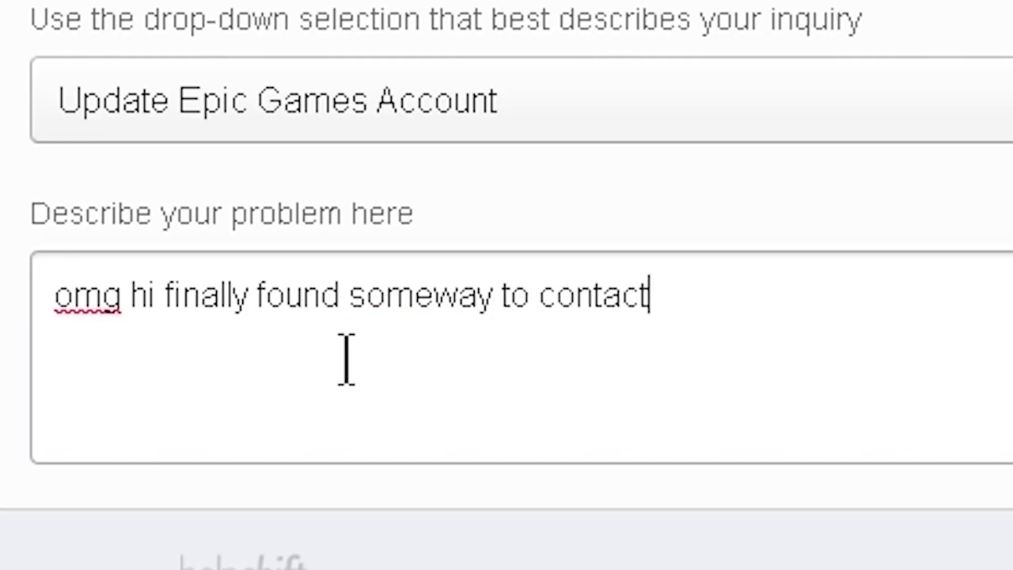
pyautogui.write(' you abo')
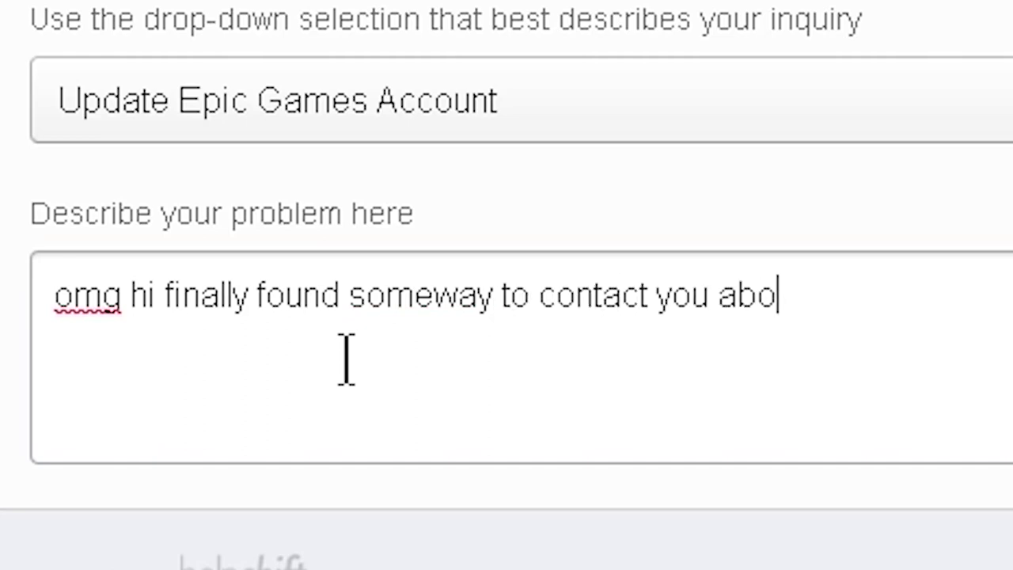
pyautogui.write('ut a problem')
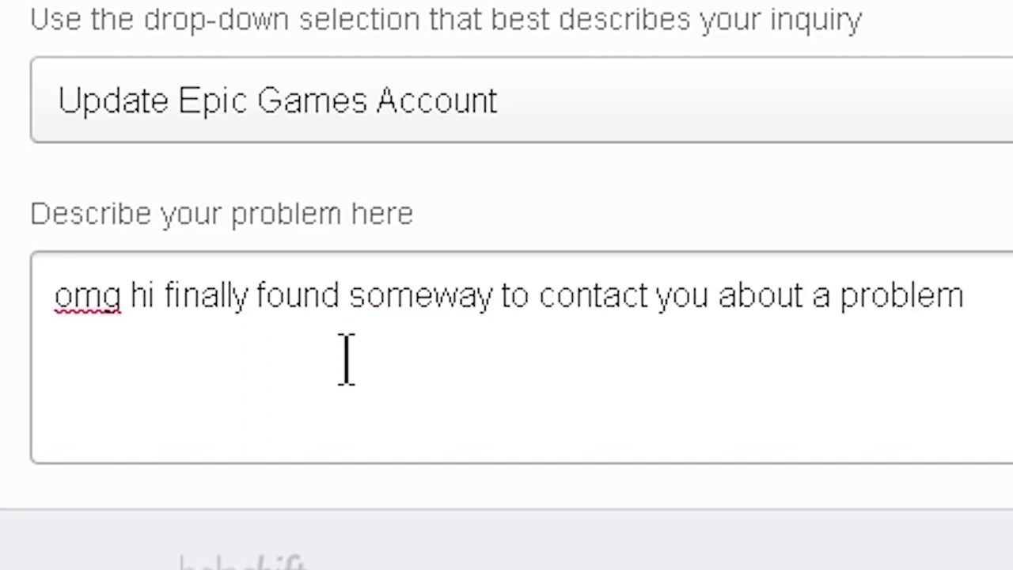
pyautogui.write('. than')
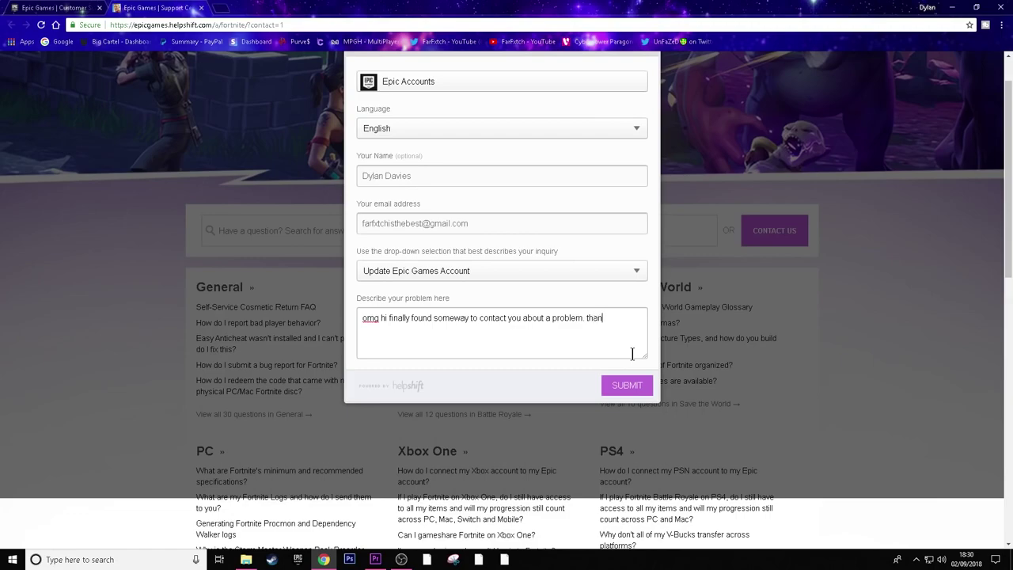
pyautogui.write('ks')
pyautogui.write(' my')
pyautogui.write(' epic acc')
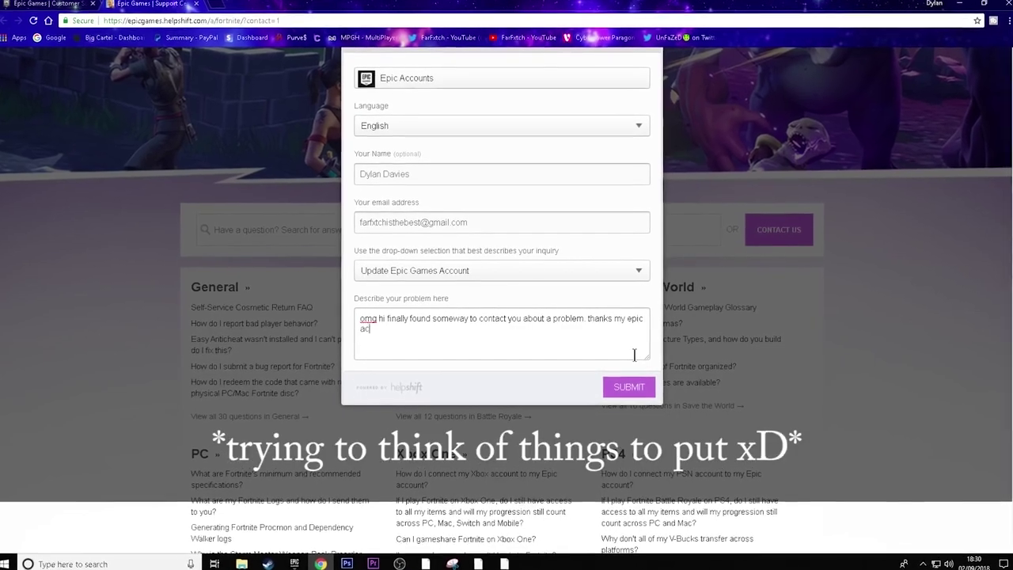
pyautogui.write('ount was erroed ')
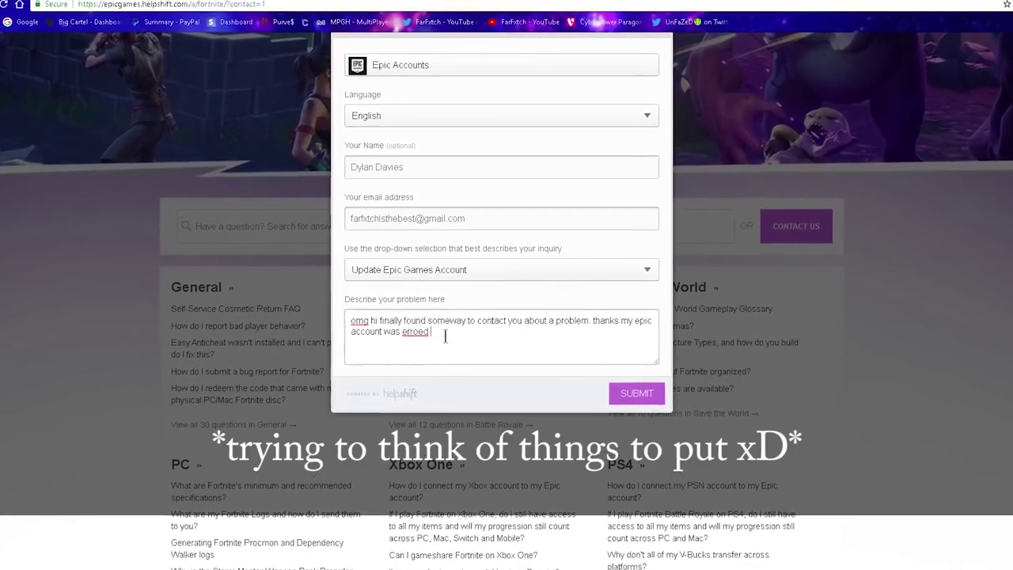
pyautogui.write('when i ')
pyautogui.write('mad')
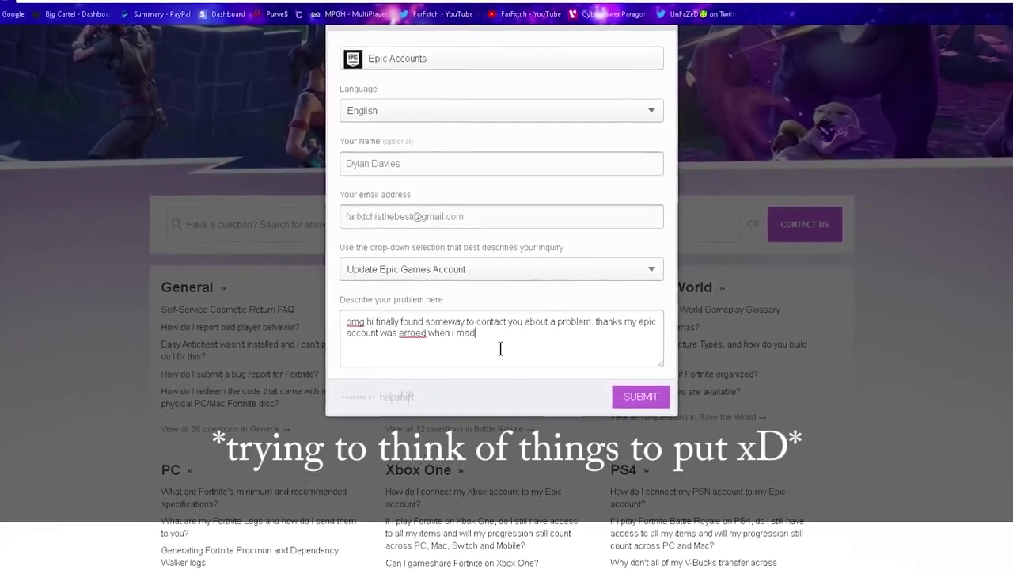
pyautogui.write('e it a')
pyautogui.write('nd i accidentally')
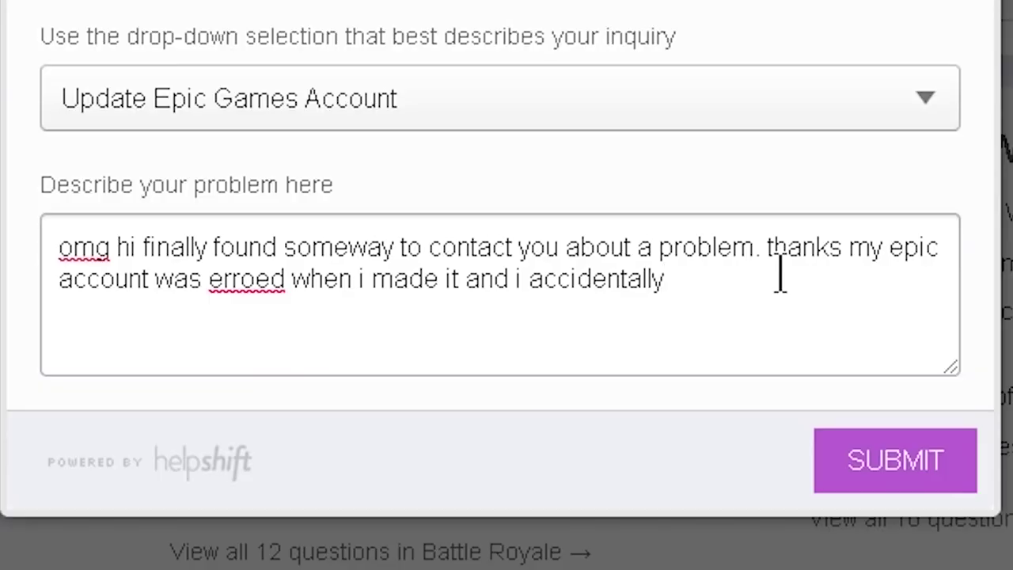
pyautogui.write(' mistype')
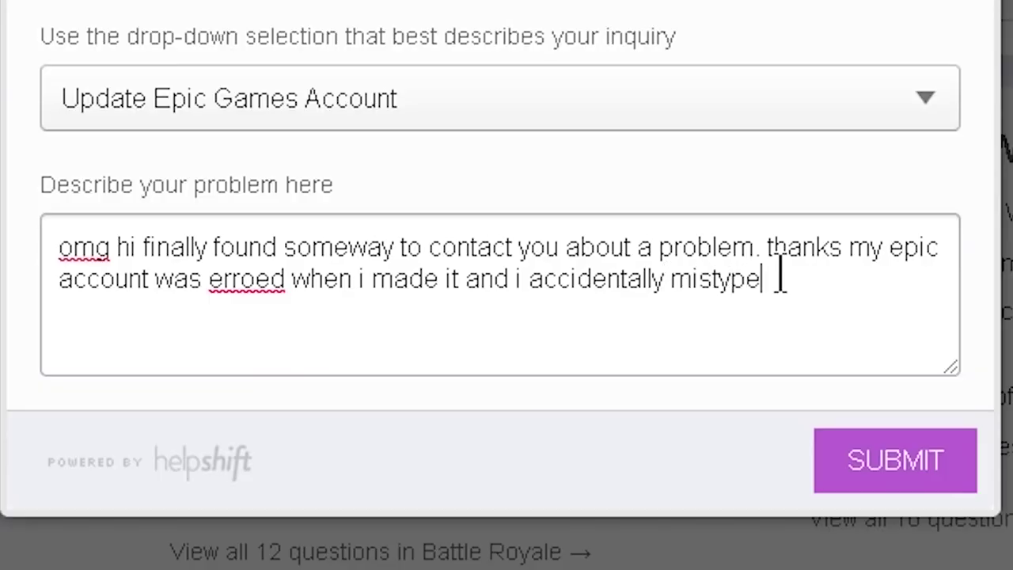
pyautogui.write('d tje e')
# Step: Add that the email address was mistyped at signup and start a new line
pyautogui.press('BackSpace')
pyautogui.press('BackSpace')
pyautogui.press('BackSpace')
pyautogui.write('he e')
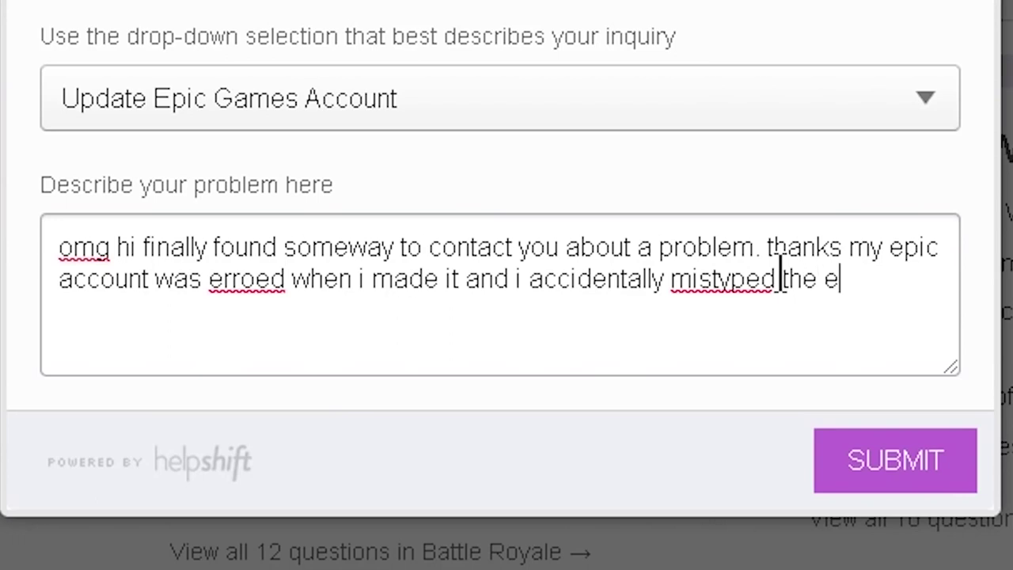
pyautogui.write('m')
pyautogui.press('BackSpace')
pyautogui.press('BackSpace')
pyautogui.press('BackSpace')
pyautogui.press('BackSpace')
pyautogui.press('BackSpace')
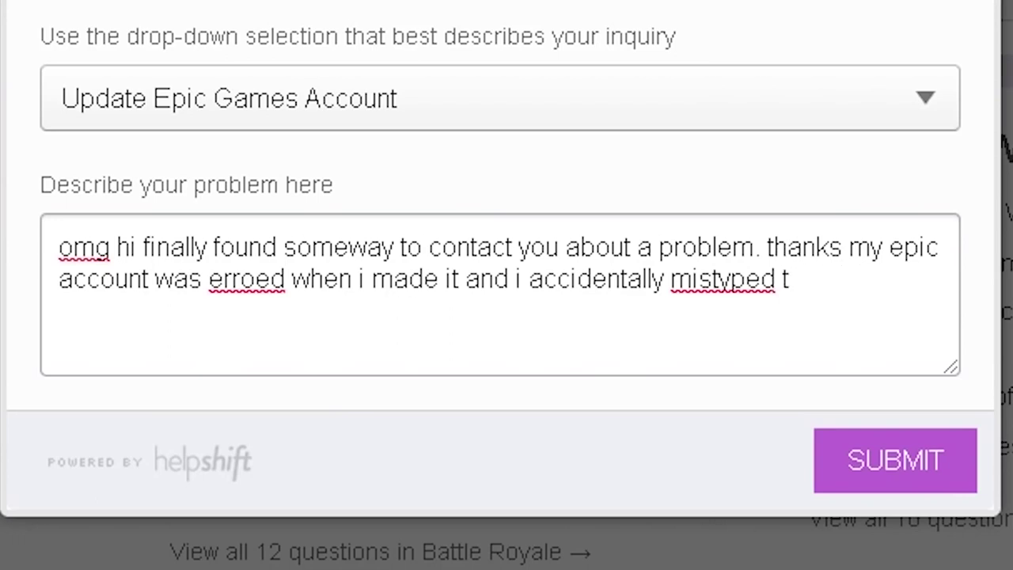
pyautogui.press('BackSpace')
pyautogui.write('my')
pyautogui.press('BackSpace')
pyautogui.press('BackSpace')
pyautogui.write('y')
pyautogui.press('BackSpace')
pyautogui.press('BackSpace')
pyautogui.write('y')
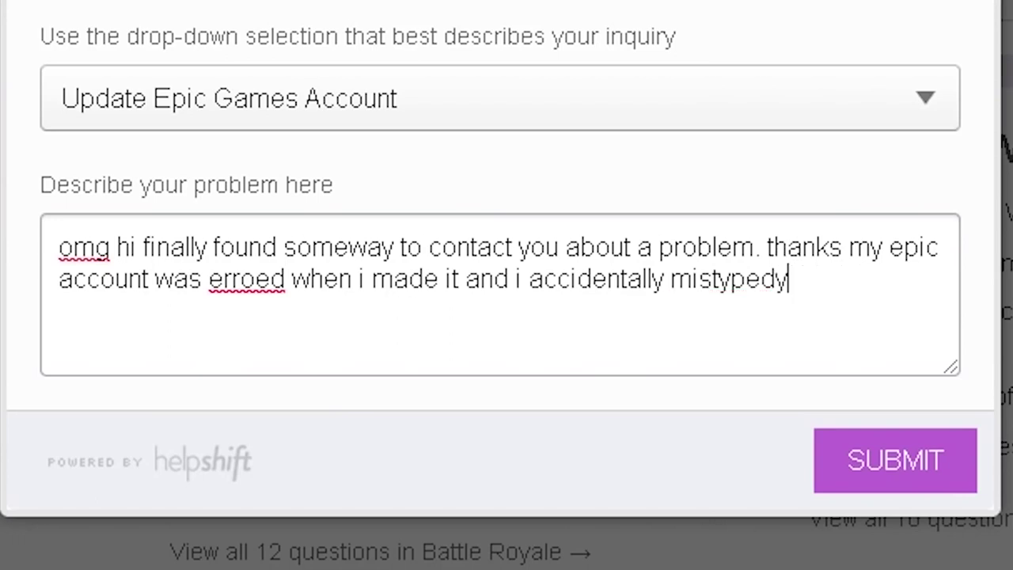
pyautogui.press('BackSpace')
pyautogui.press('BackSpace')
pyautogui.write('mistyped my')
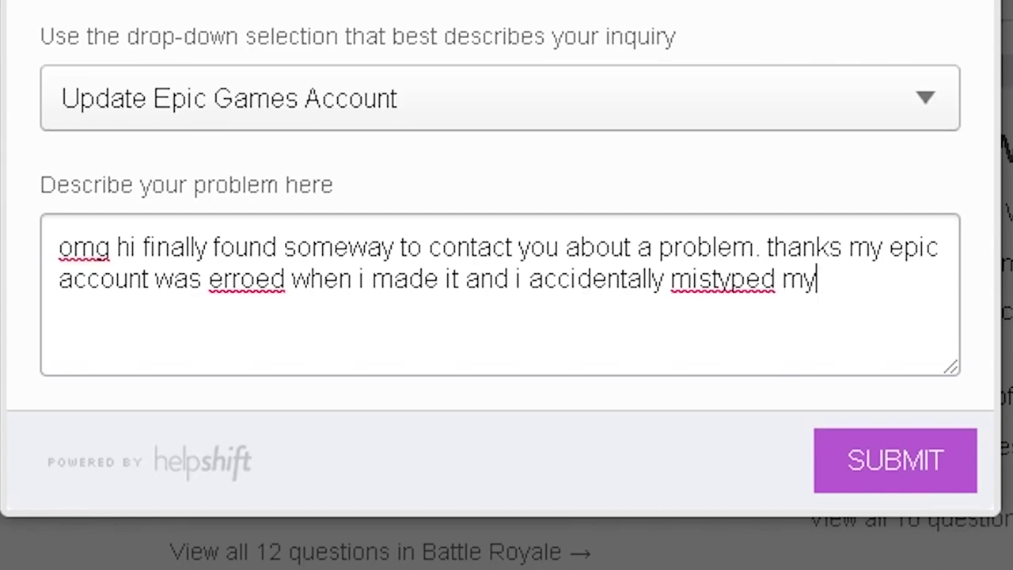
pyautogui.write(' email')
pyautogui.write(' a')
pyautogui.write('dress and now its wrong and i cant verify my account :(')
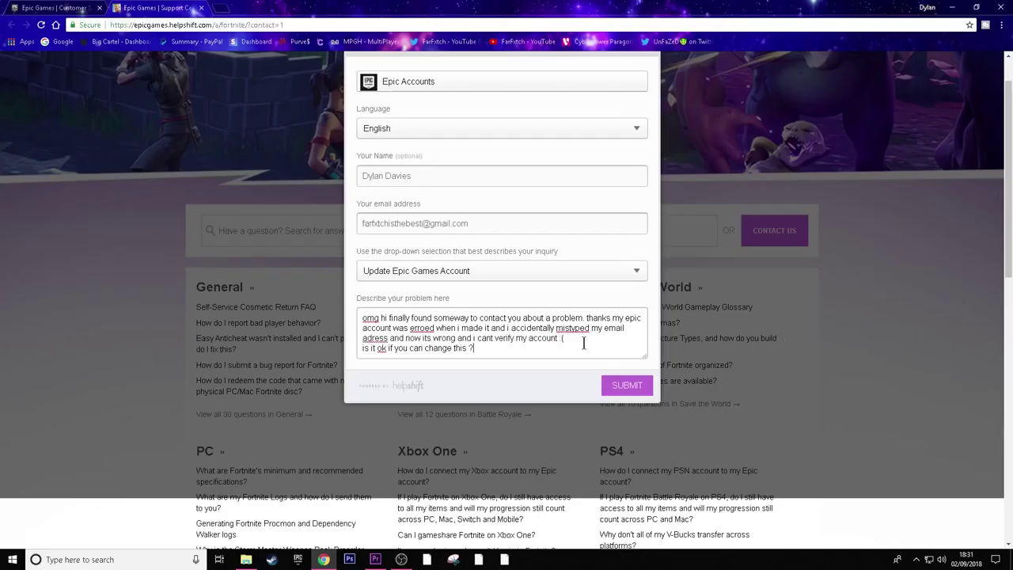
pyautogui.press('Return')
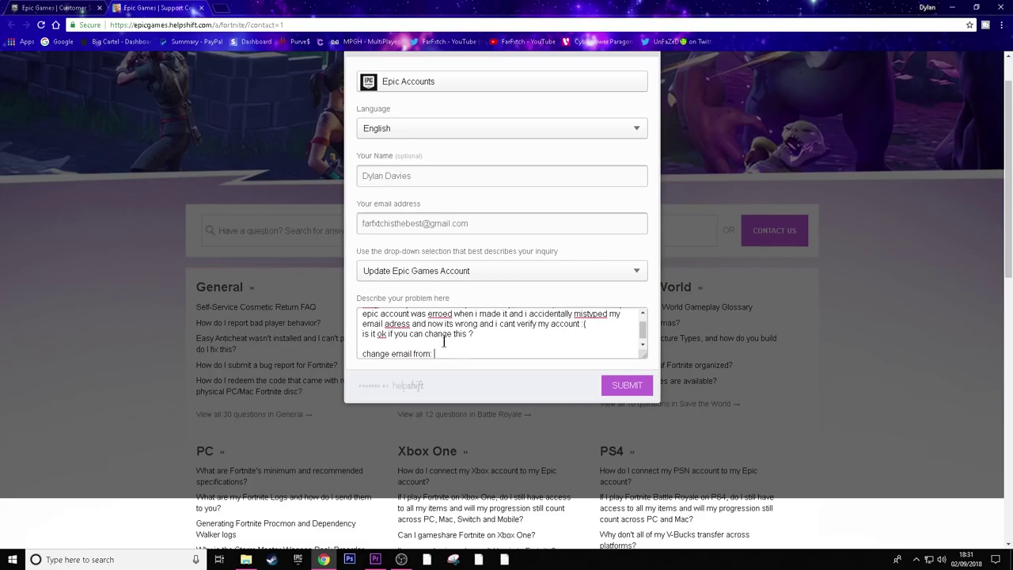
pyautogui.moveTo(358, 226); pyautogui.dragTo(489, 228)
pyautogui.hotkey('ctrl', 'c')
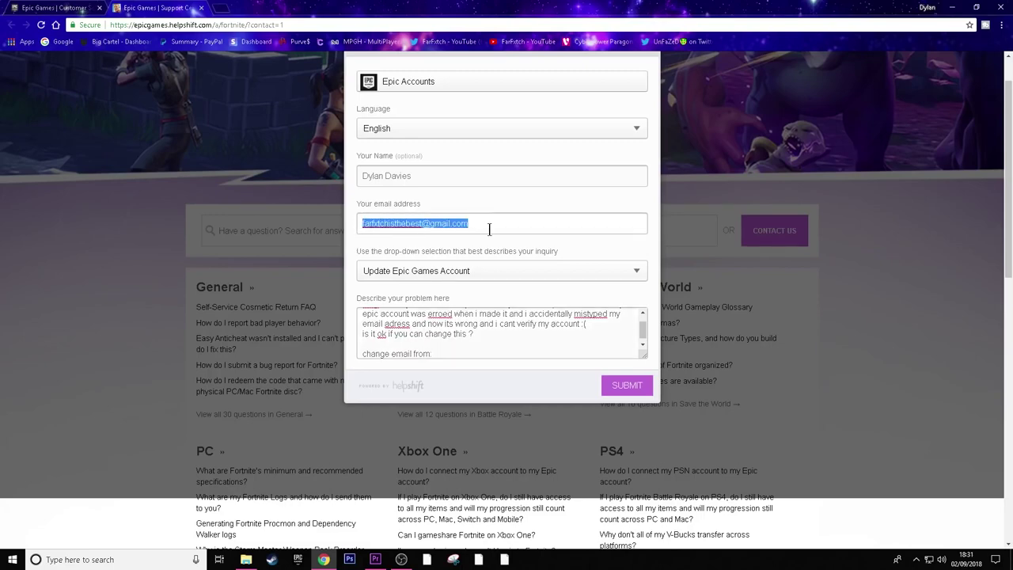
# Step: Paste the old address after 'change email from:' and correct one letter
pyautogui.click(479, 353)
pyautogui.hotkey('ctrl', 'v')
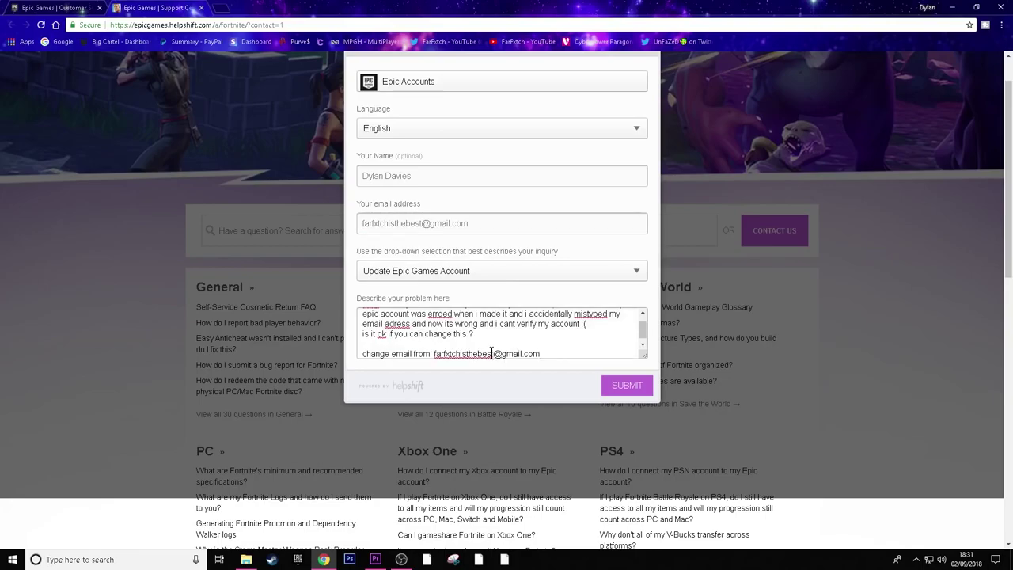
pyautogui.click(494, 353)
pyautogui.write('1')
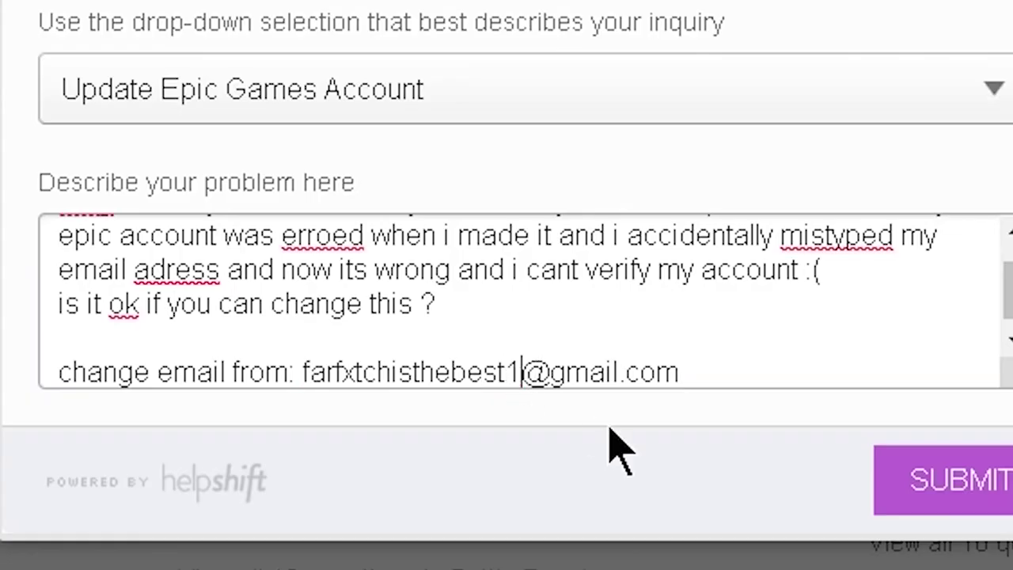
pyautogui.press('BackSpace')
pyautogui.write('t')
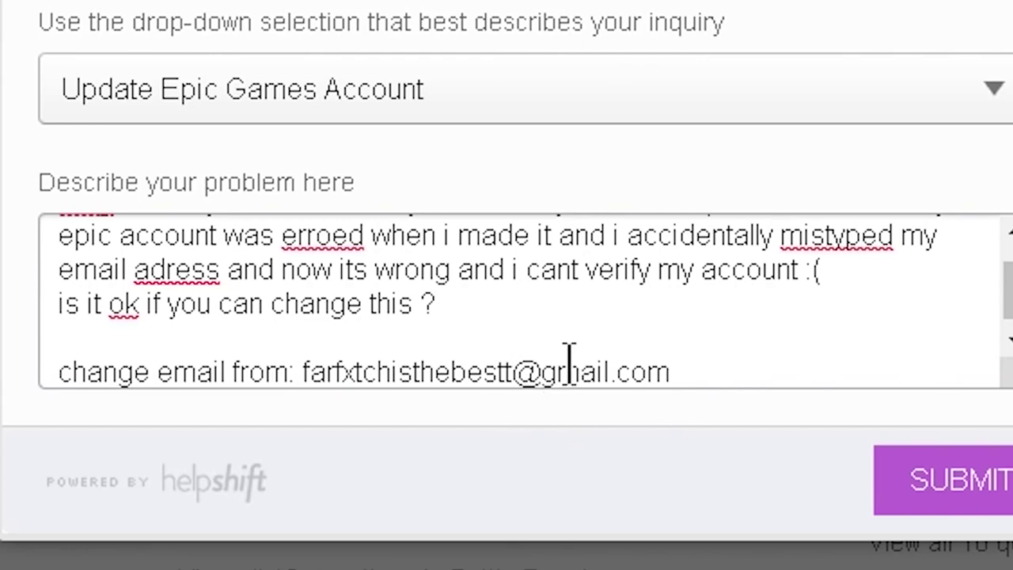
# Step: Add a 'change email to:' line with the pasted new address
pyautogui.scroll(-1, 570, 360)
pyautogui.click(664, 352)
pyautogui.press('Return')
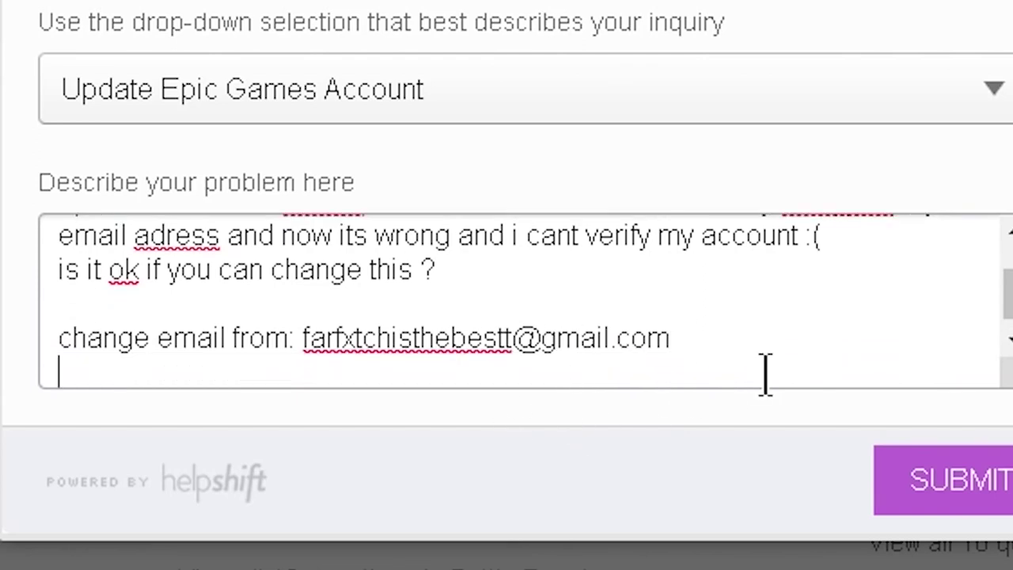
pyautogui.press('Return')
pyautogui.write('change t')
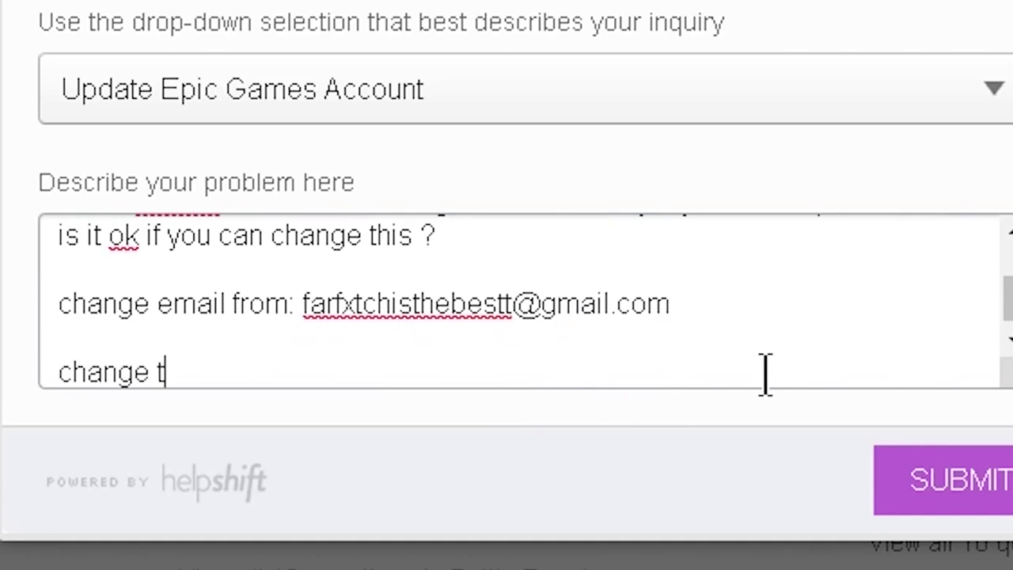
pyautogui.press('BackSpace')
pyautogui.write('email to')
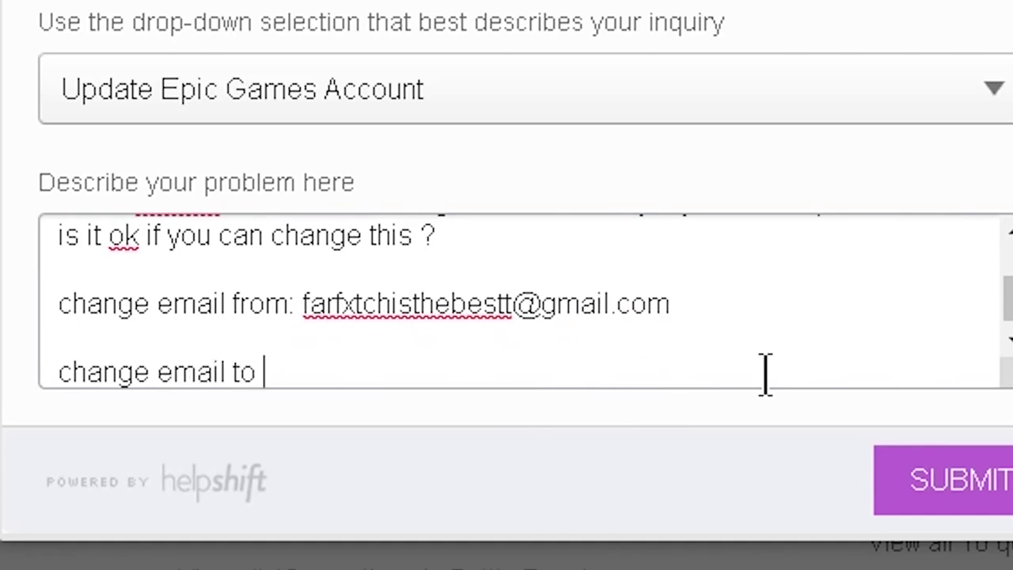
pyautogui.write(':')
pyautogui.hotkey('ctrl', 'v')
# Step: Check the old and new addresses in the from and to lines
pyautogui.tripleClick(611, 349)
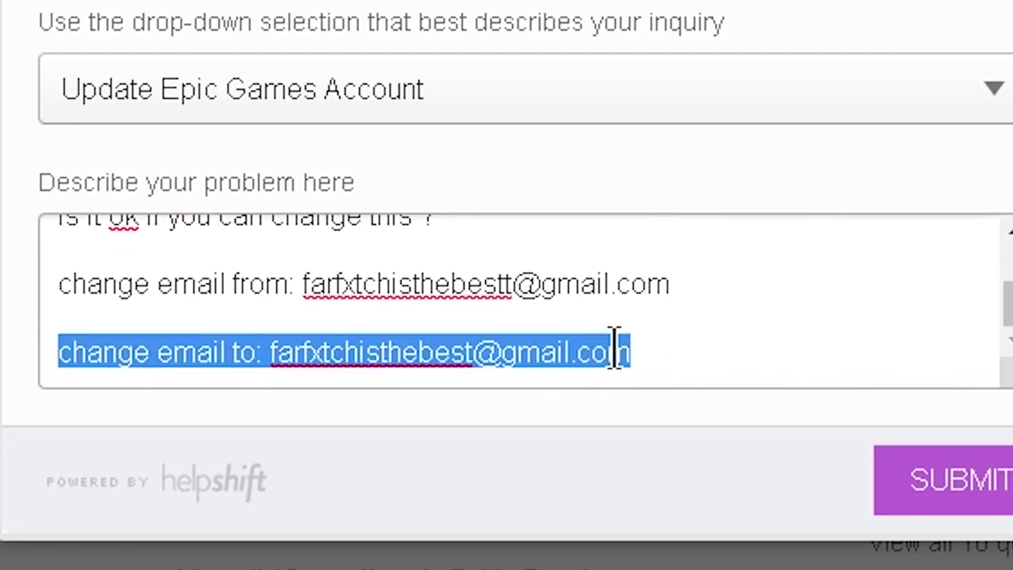
pyautogui.click(609, 352)
pyautogui.moveTo(362, 316); pyautogui.dragTo(449, 328)
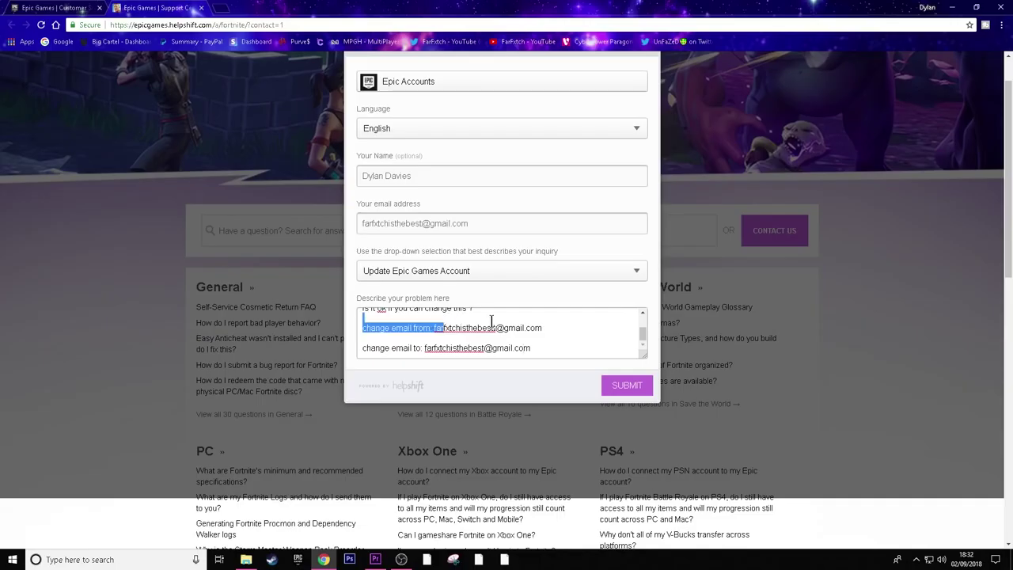
pyautogui.press('Left')
pyautogui.moveTo(542, 328); pyautogui.dragTo(433, 327)
pyautogui.click(542, 328)
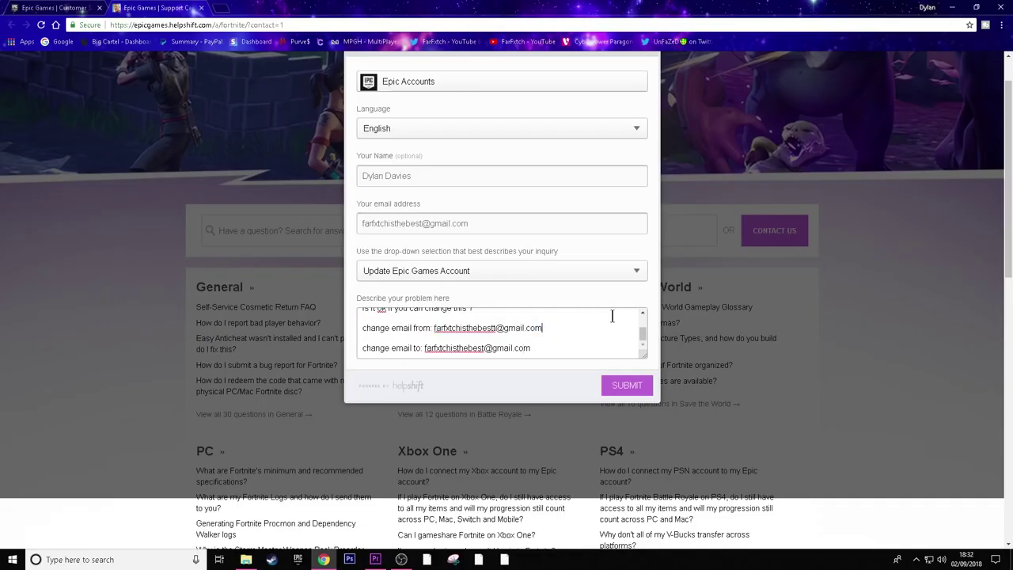
pyautogui.moveTo(491, 328); pyautogui.dragTo(496, 327)
pyautogui.click(496, 327)
pyautogui.moveTo(494, 328); pyautogui.dragTo(544, 327)
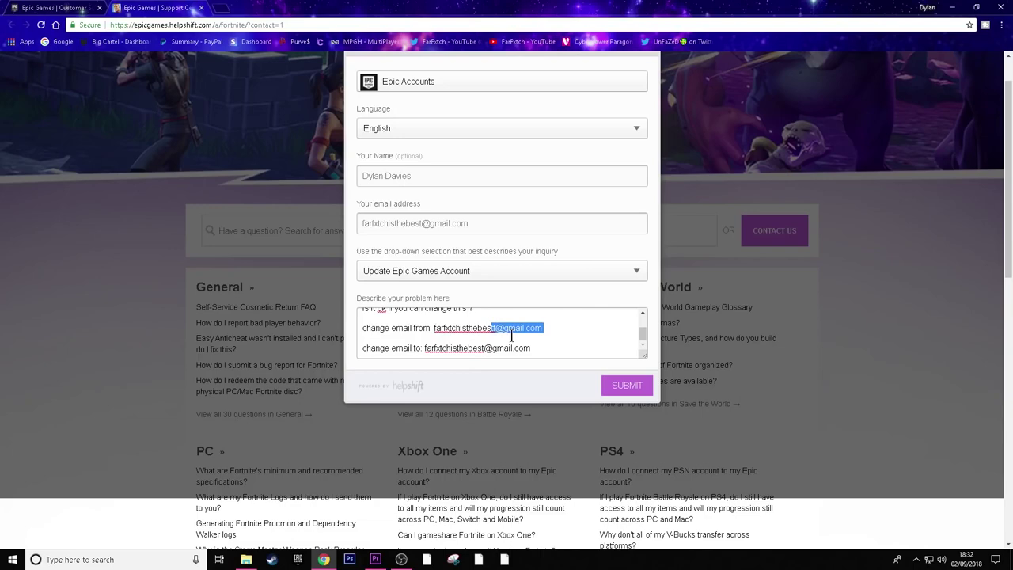
pyautogui.click(506, 339)
pyautogui.moveTo(483, 348); pyautogui.dragTo(425, 352)
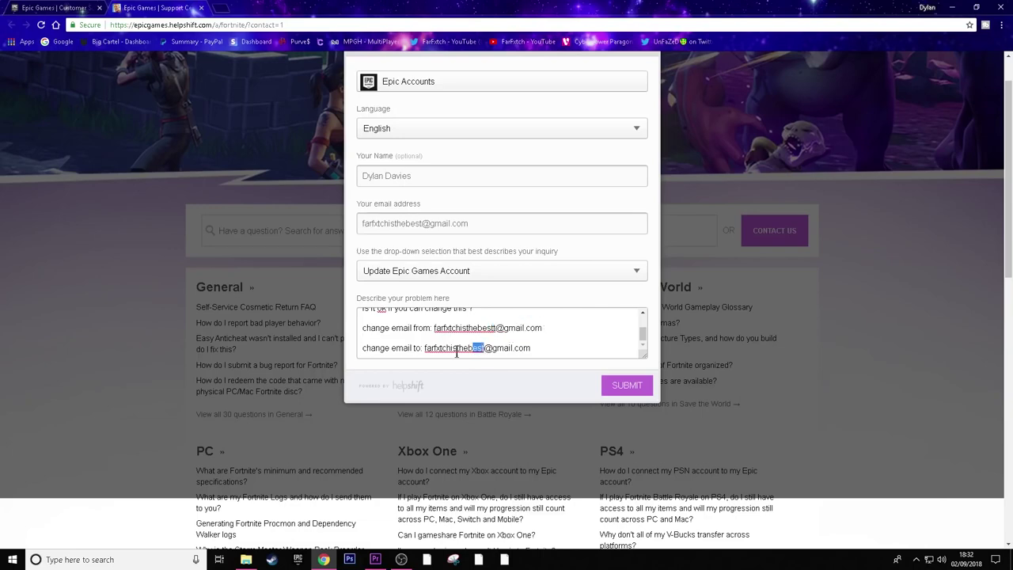
pyautogui.click(427, 351)
# Step: Restore 'ma' in 'email' and delete the stray letters after gmail.com
pyautogui.scroll(-2, 504, 315)
pyautogui.scroll(2, 671, 262)
pyautogui.click(536, 342)
pyautogui.moveTo(536, 346); pyautogui.dragTo(395, 328)
pyautogui.click(387, 328)
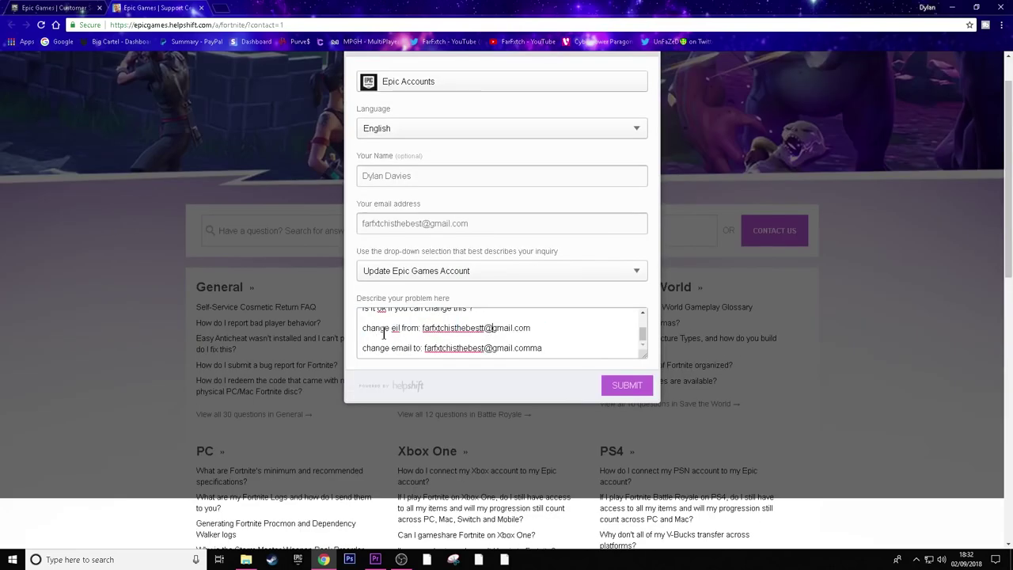
pyautogui.write('ma')
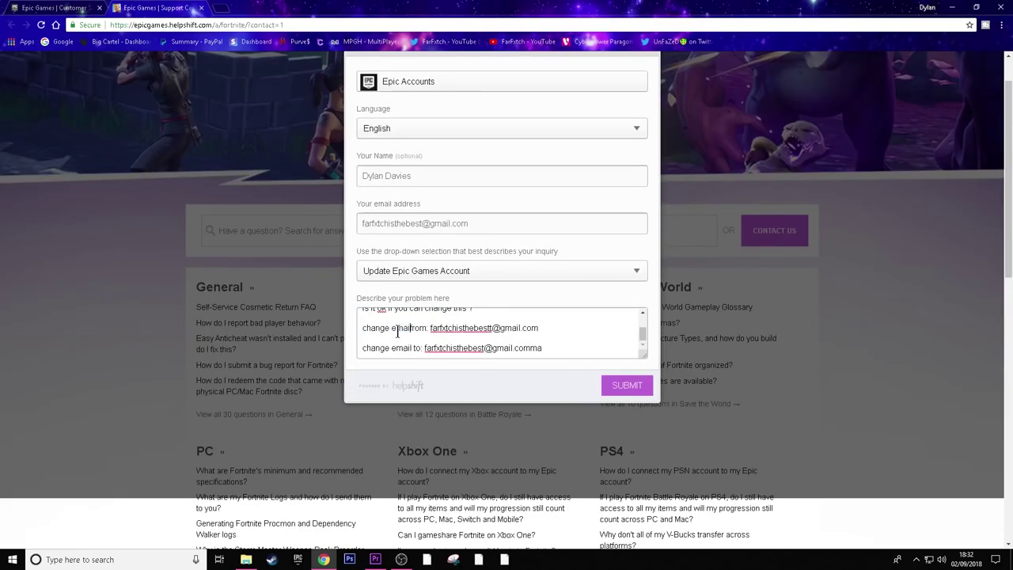
pyautogui.moveTo(381, 349); pyautogui.dragTo(468, 349)
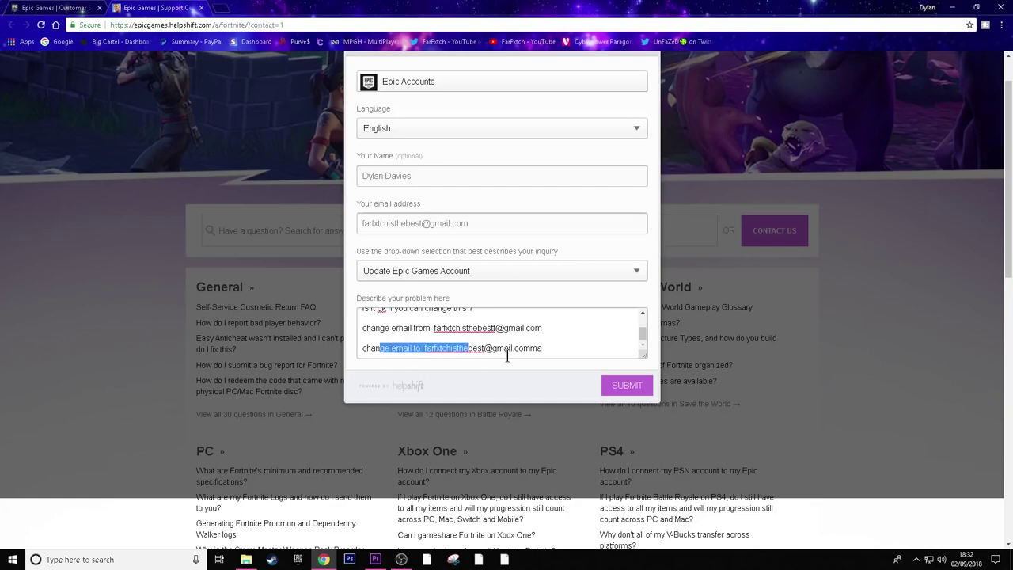
pyautogui.click(514, 348)
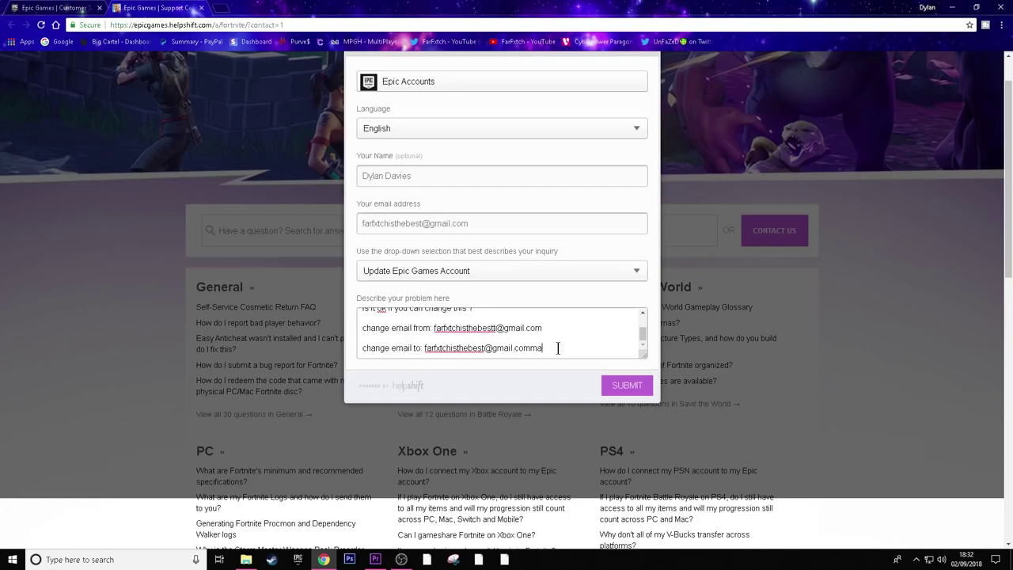
pyautogui.press('BackSpace')
pyautogui.press('BackSpace')
pyautogui.press('Return')
pyautogui.press('Return')
# Step: Type the closing line 'thanks guys wid help tons! :D', fixing typos along the way
pyautogui.write('than')
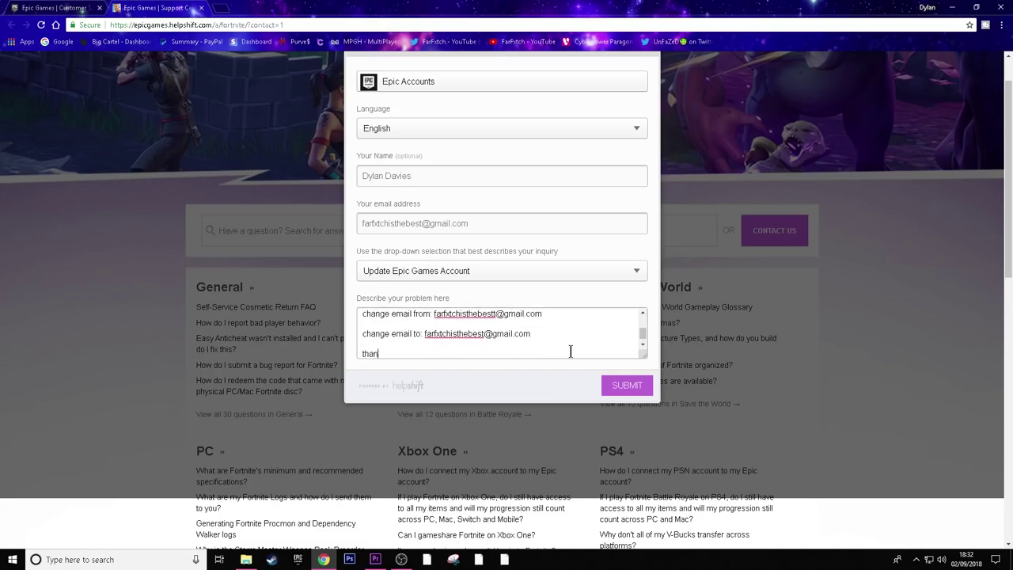
pyautogui.write('l')
pyautogui.write('ks g')
pyautogui.write('uys wpi;d')
pyautogui.press('BackSpace')
pyautogui.press('BackSpace')
pyautogui.press('BackSpace')
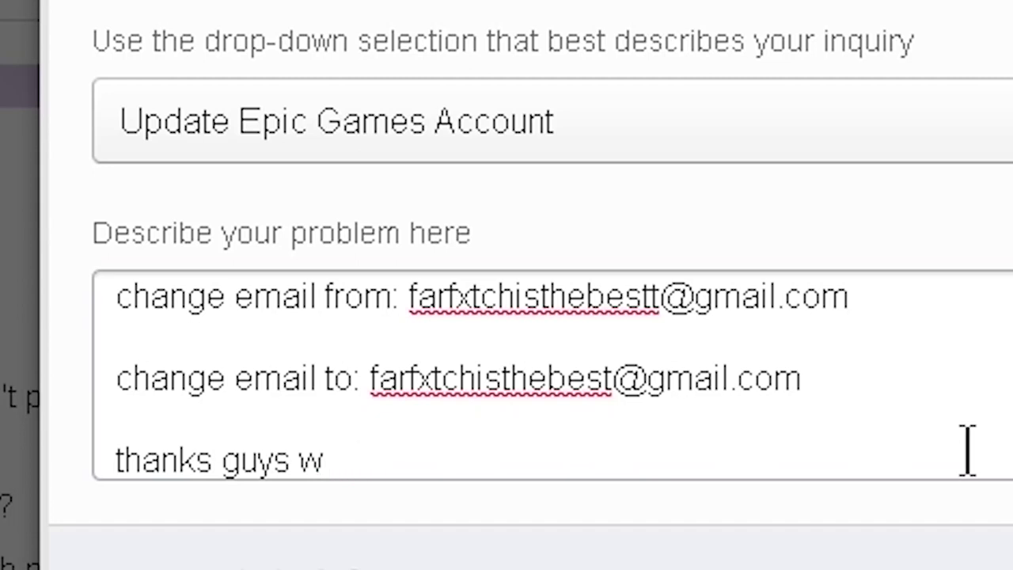
pyautogui.write('id h')
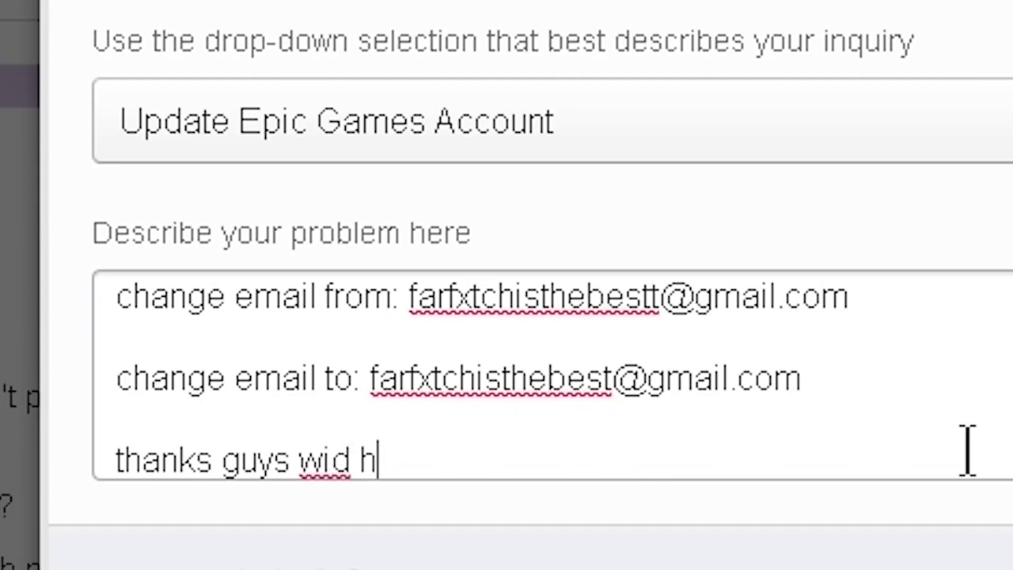
pyautogui.write('e;[')
pyautogui.press('BackSpace')
pyautogui.press('BackSpace')
pyautogui.write('lp ')
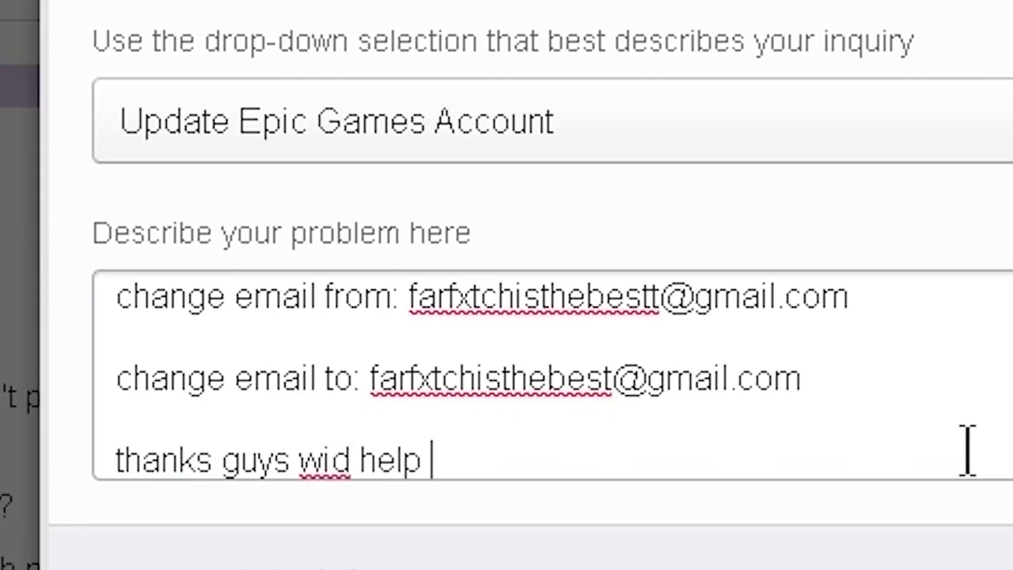
pyautogui.write('toms')
pyautogui.press('BackSpace')
pyautogui.press('BackSpace')
pyautogui.write('ns! ')
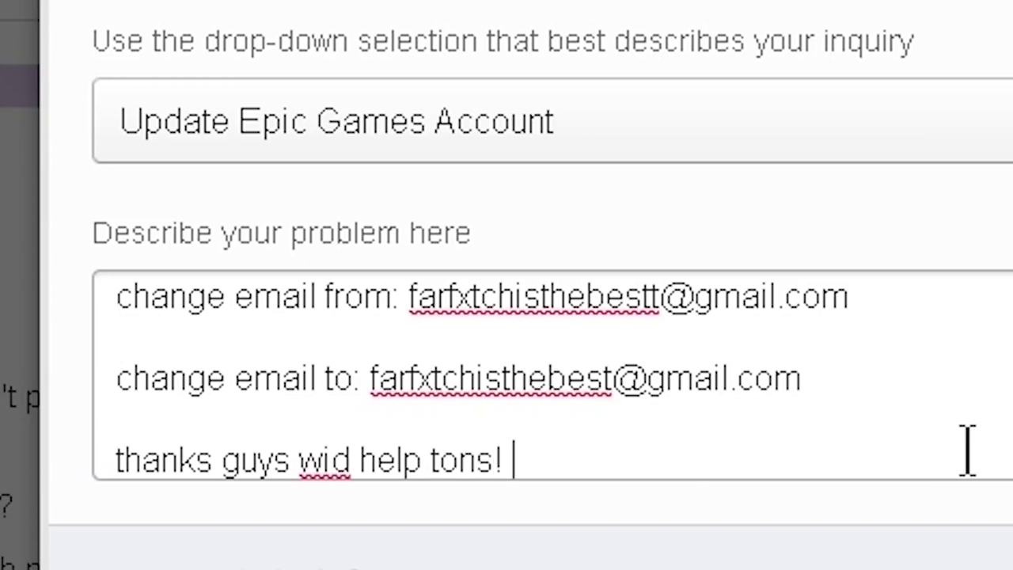
pyautogui.write(':)')
pyautogui.press('BackSpace')
pyautogui.write('SD')
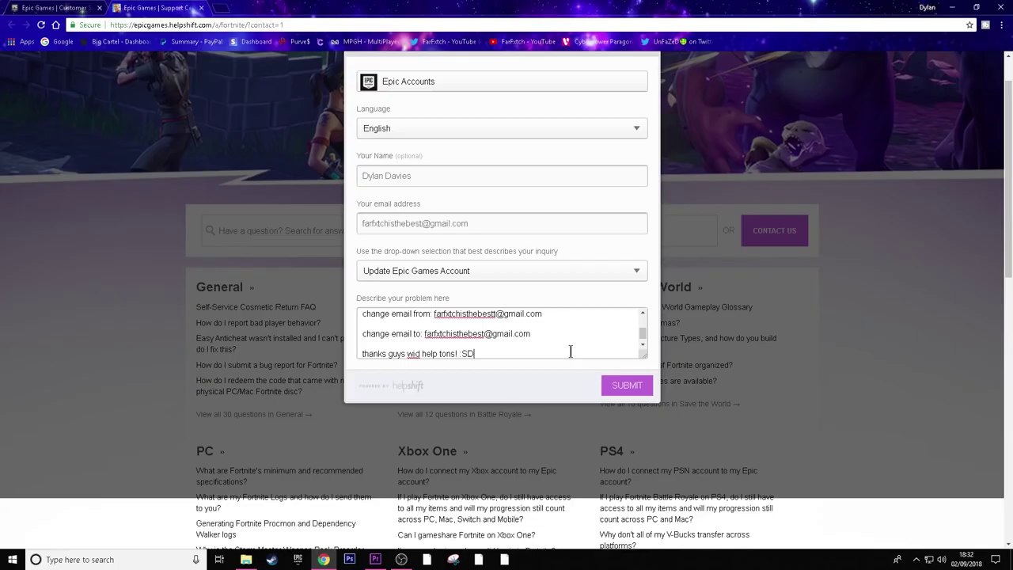
pyautogui.press('Left')
pyautogui.press('BackSpace')
pyautogui.moveTo(490, 352)
pyautogui.mouseDown()
pyautogui.moveTo(430, 343)
pyautogui.moveTo(357, 296)
pyautogui.mouseUp()
pyautogui.click(405, 316)
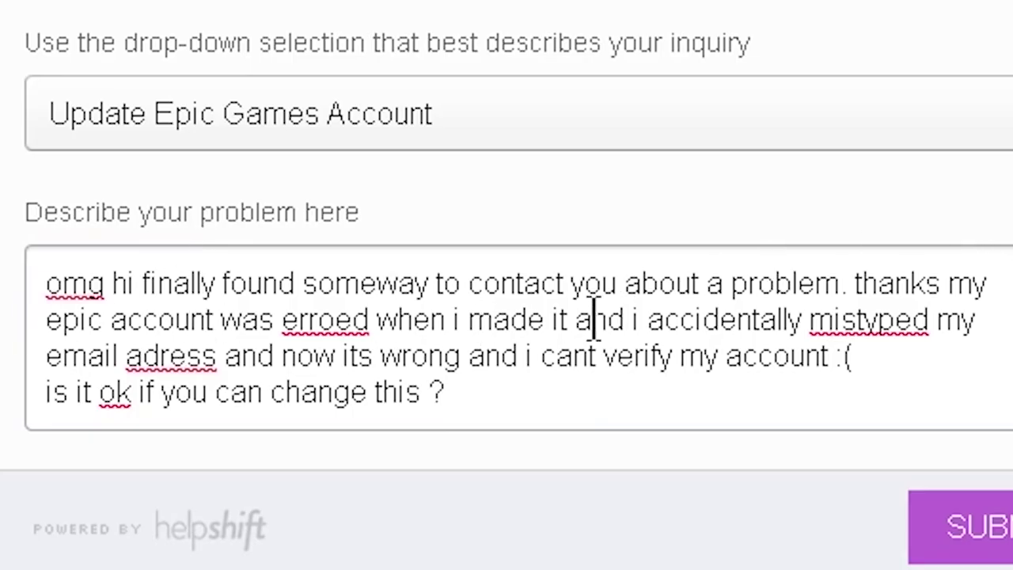
pyautogui.moveTo(282, 319); pyautogui.dragTo(319, 319)
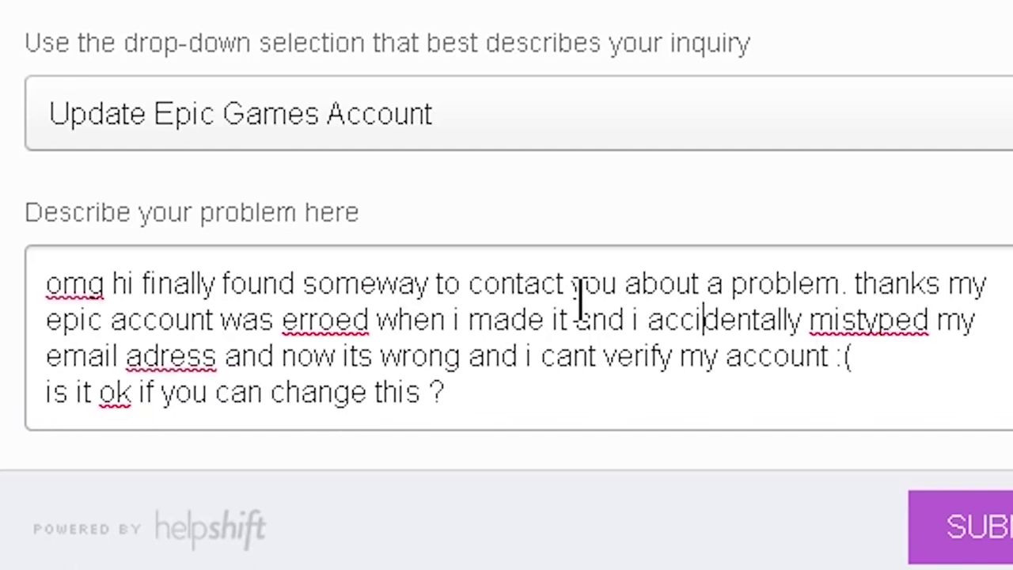
pyautogui.moveTo(46, 276); pyautogui.dragTo(409, 274)
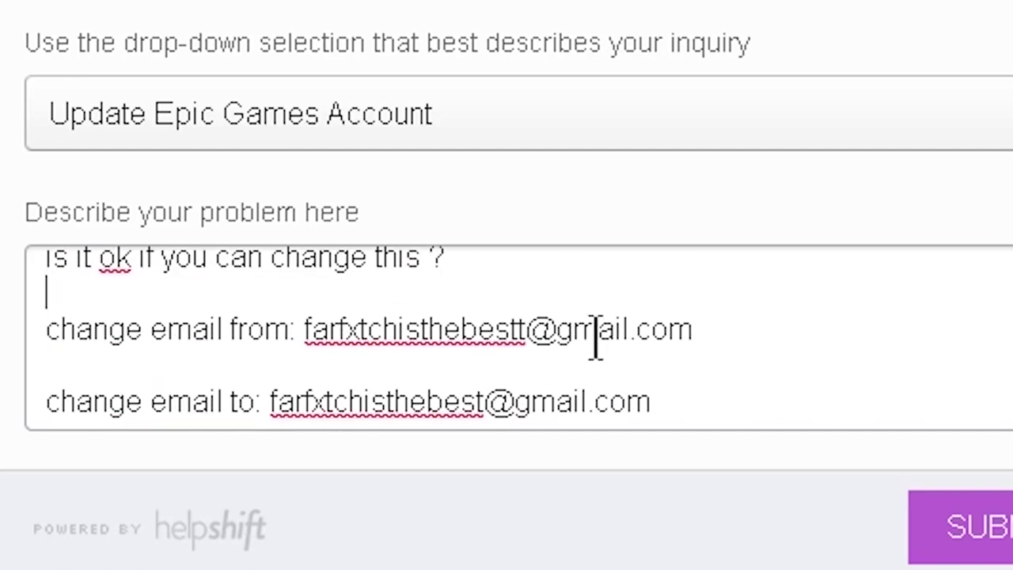
pyautogui.click(501, 350)
pyautogui.write('thanks guys wid help tons! :D')
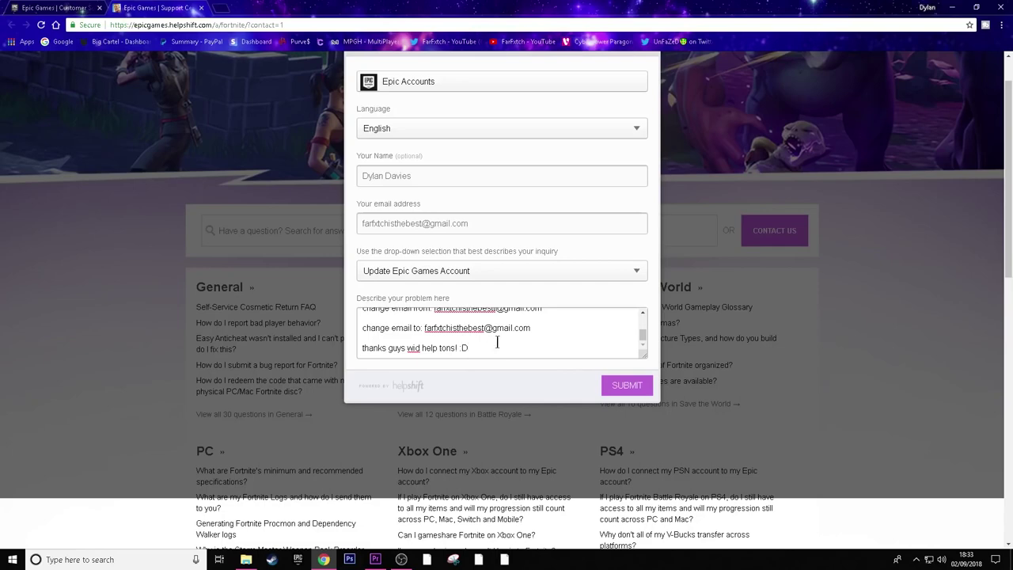
pyautogui.scroll(3, 468, 336)
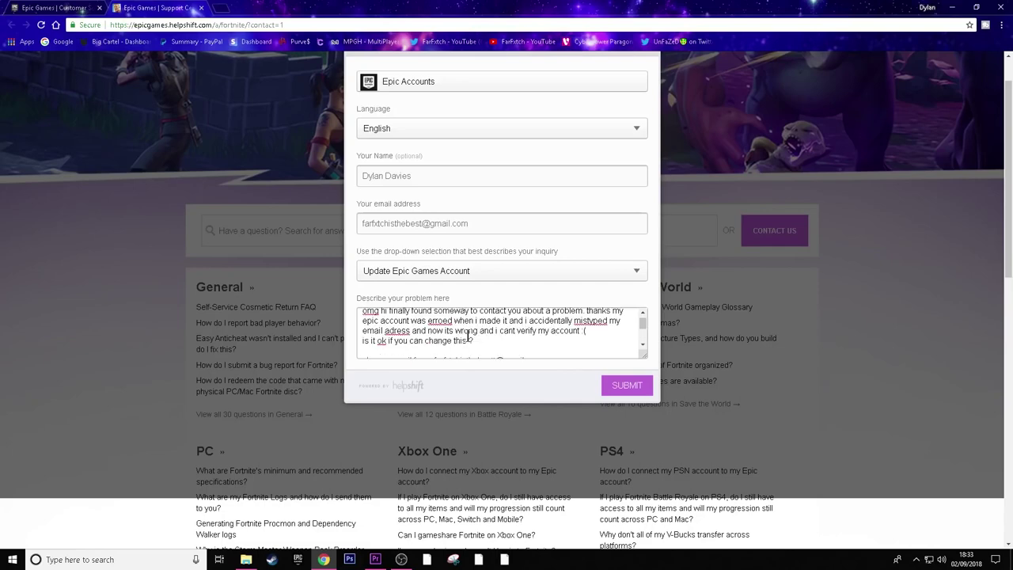
pyautogui.scroll(-3, 465, 340)
pyautogui.click(644, 391)
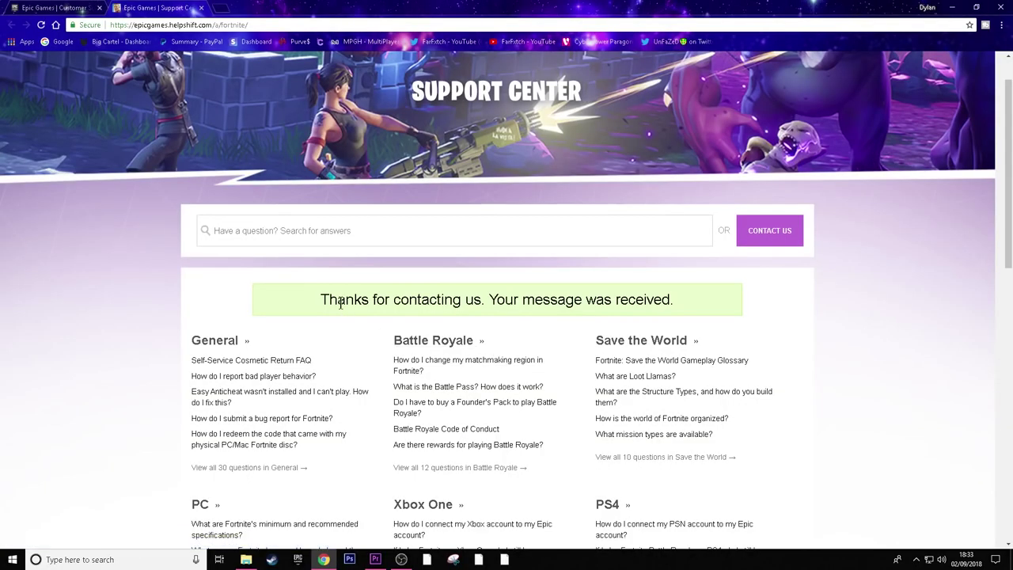
# Step: Highlight the 'Thanks for contacting us' confirmation to check it
pyautogui.moveTo(321, 299); pyautogui.dragTo(672, 299)
pyautogui.click(715, 307)
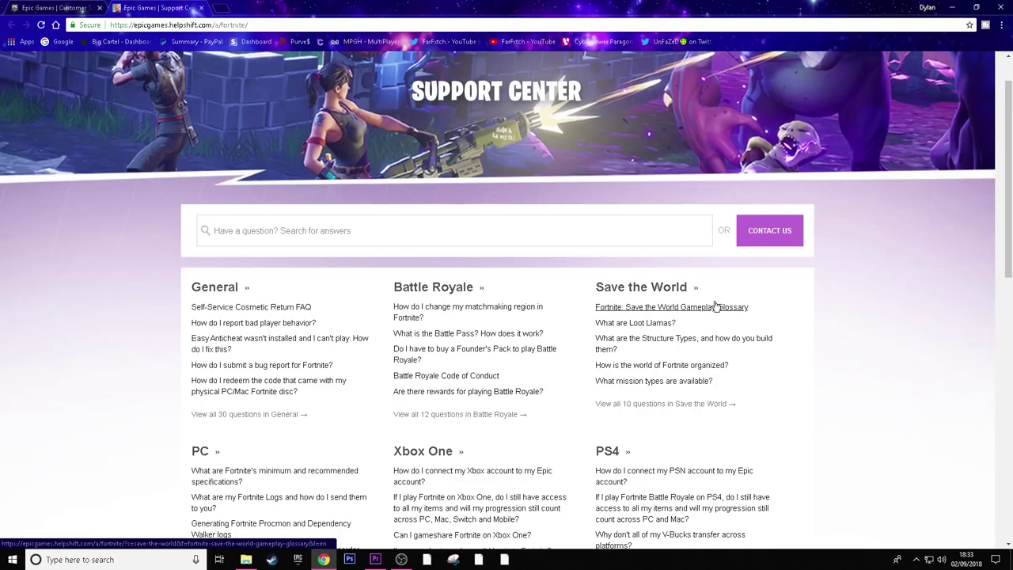
# Step: Switch between the Help page and Support Center tabs, then close the Support Center tab
pyautogui.click(79, 8)
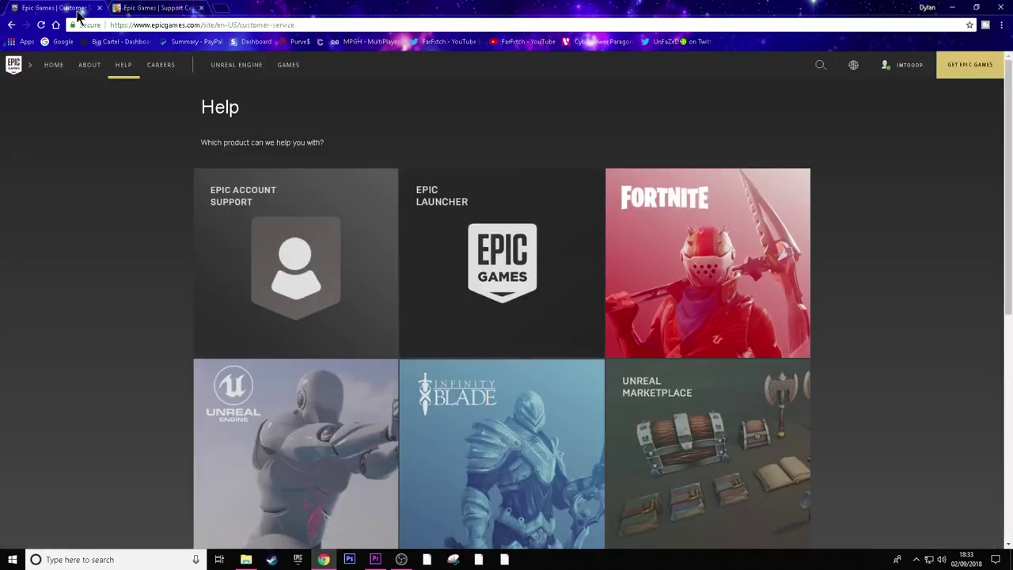
pyautogui.moveTo(904, 65)
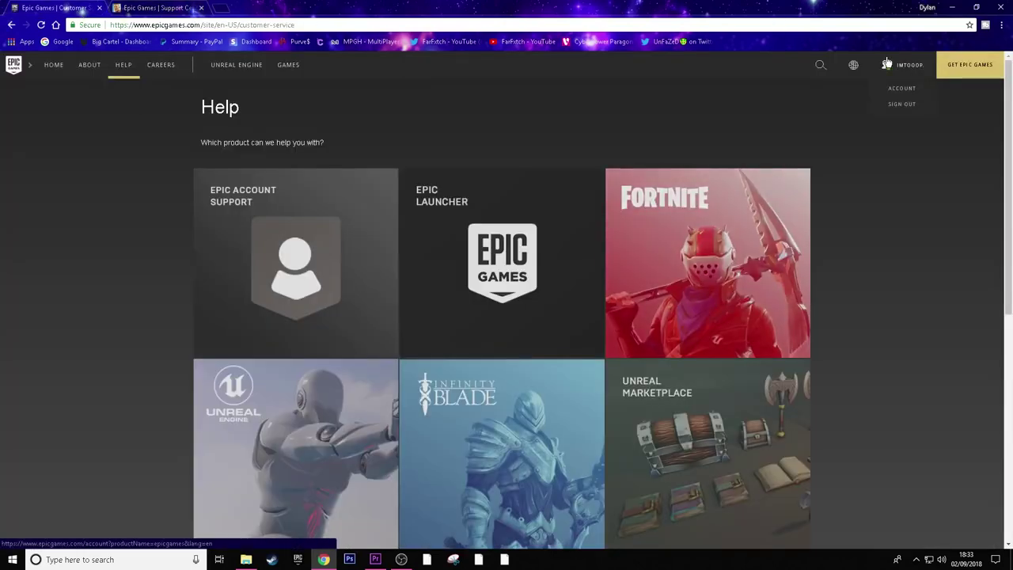
pyautogui.click(166, 8)
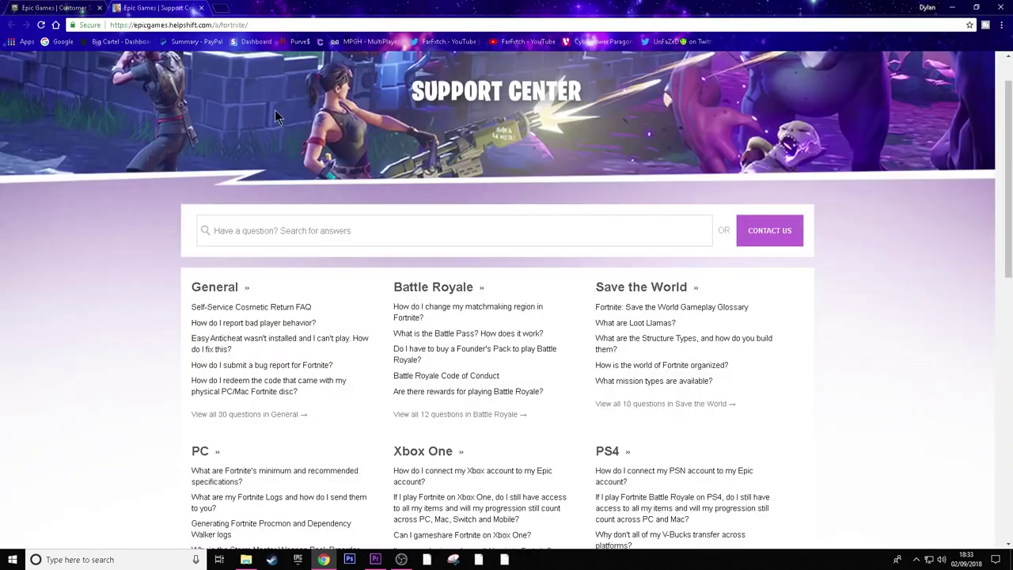
pyautogui.scroll(1, 441, 185)
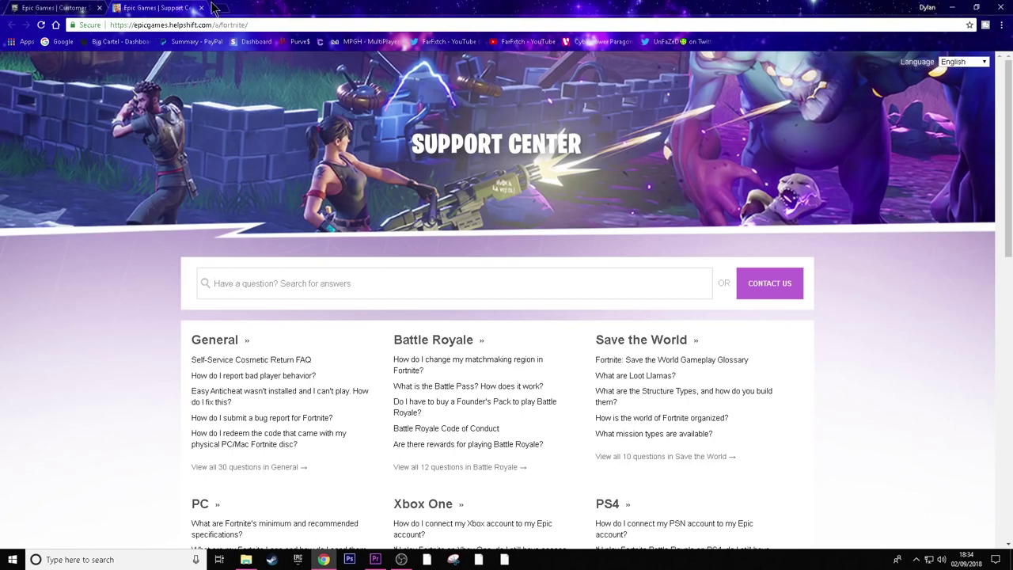
pyautogui.click(204, 10)
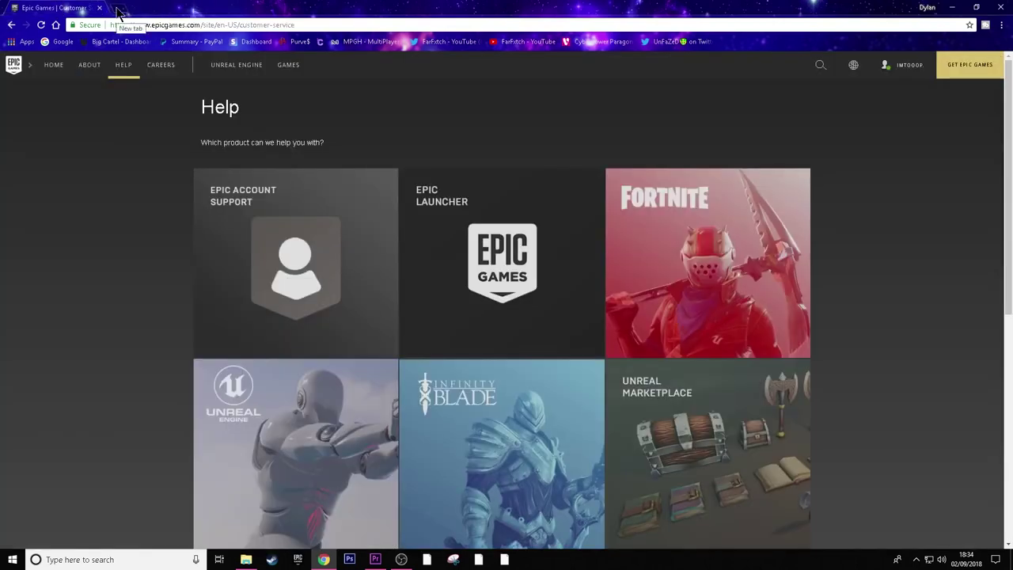